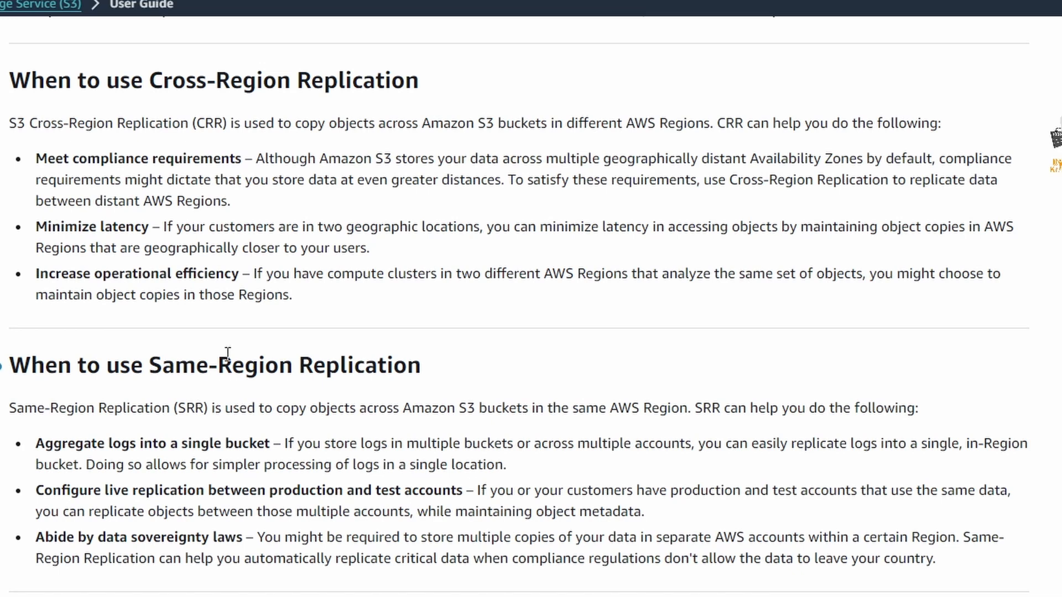
Step: Review the S3 guide pages on when to use replication, its requirements and what is replicated, and return to the S3 bucket list
{"action": "left_click_drag", "start_coordinate": [163, 384], "coordinate": [231, 372]}
{"action": "left_click", "coordinate": [363, 402]}
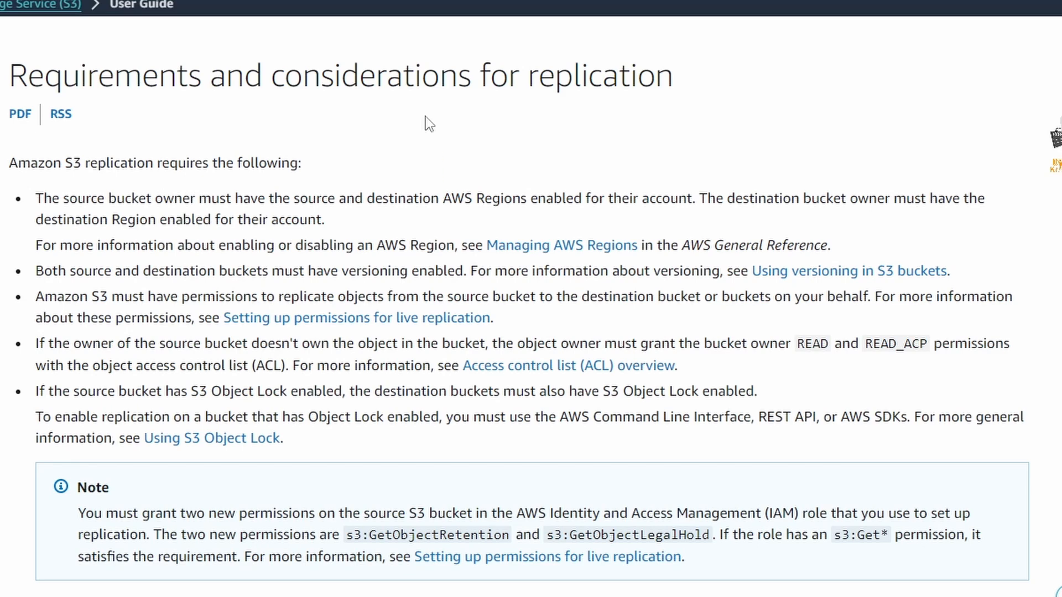
{"action": "scroll", "coordinate": [501, 324], "scroll_direction": "down", "scroll_amount": 3}
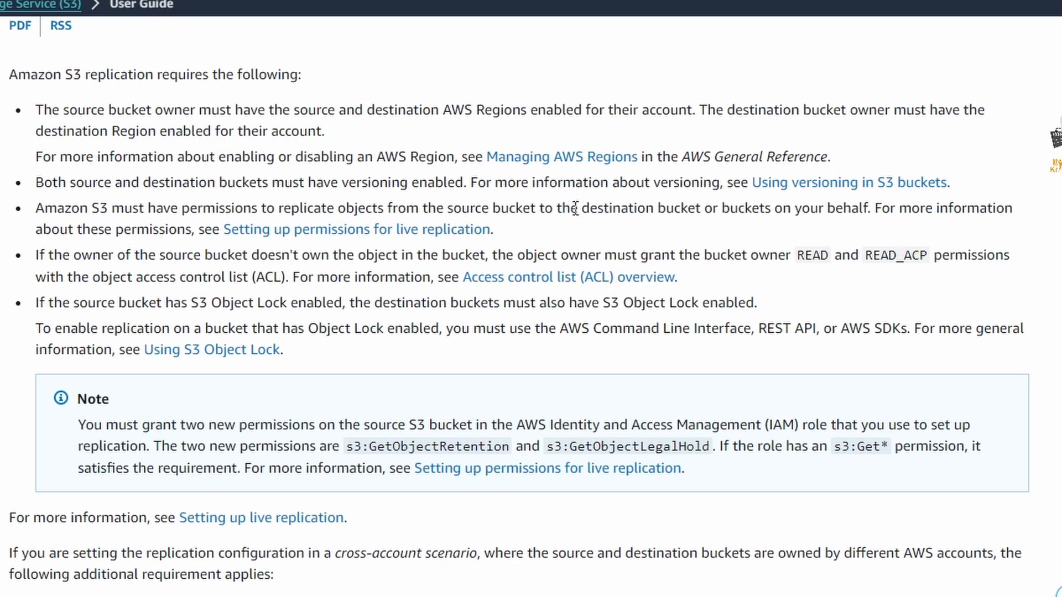
{"action": "scroll", "coordinate": [293, 406], "scroll_direction": "down", "scroll_amount": 15}
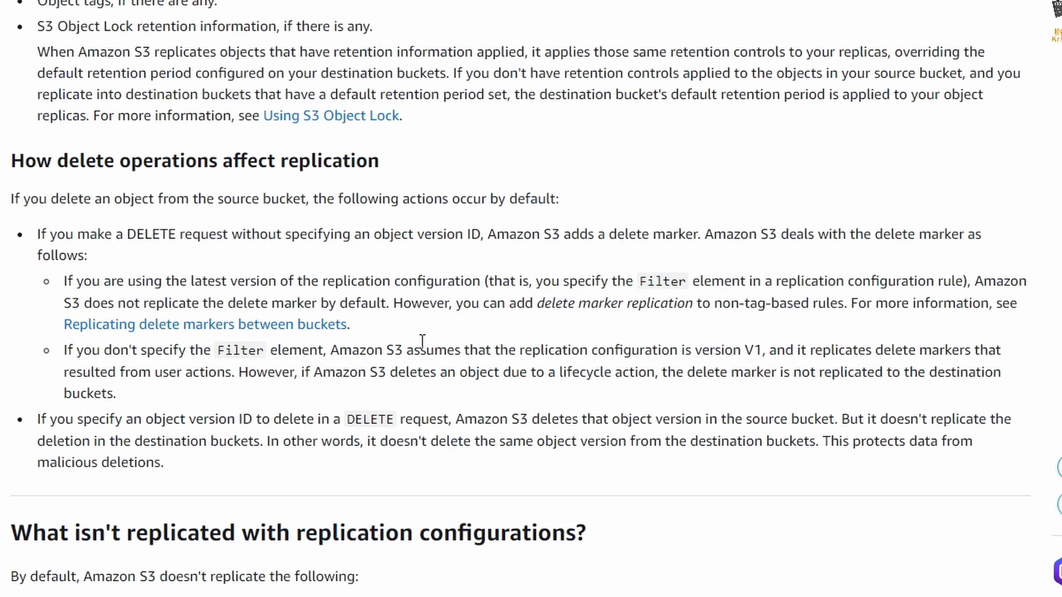
{"action": "scroll", "coordinate": [512, 341], "scroll_direction": "down", "scroll_amount": 2}
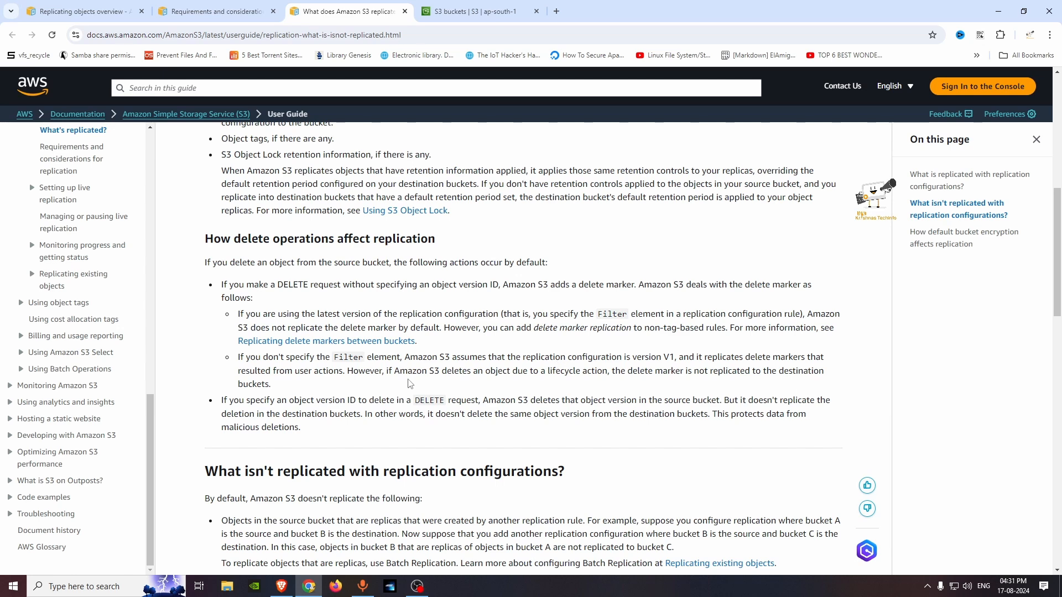
{"action": "scroll", "coordinate": [448, 349], "scroll_direction": "up", "scroll_amount": 8}
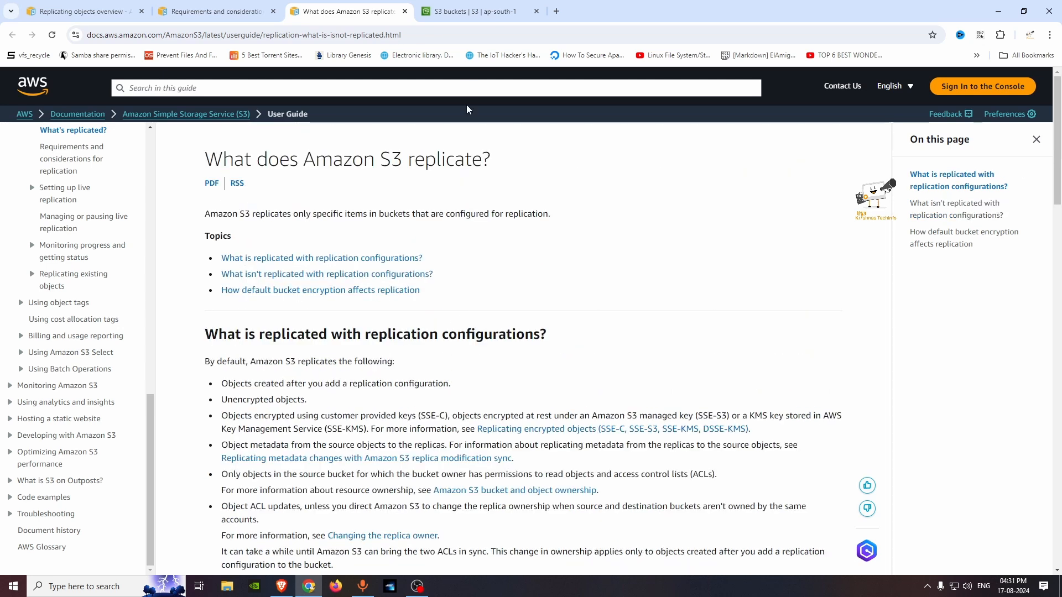
{"action": "left_click", "coordinate": [467, 8]}
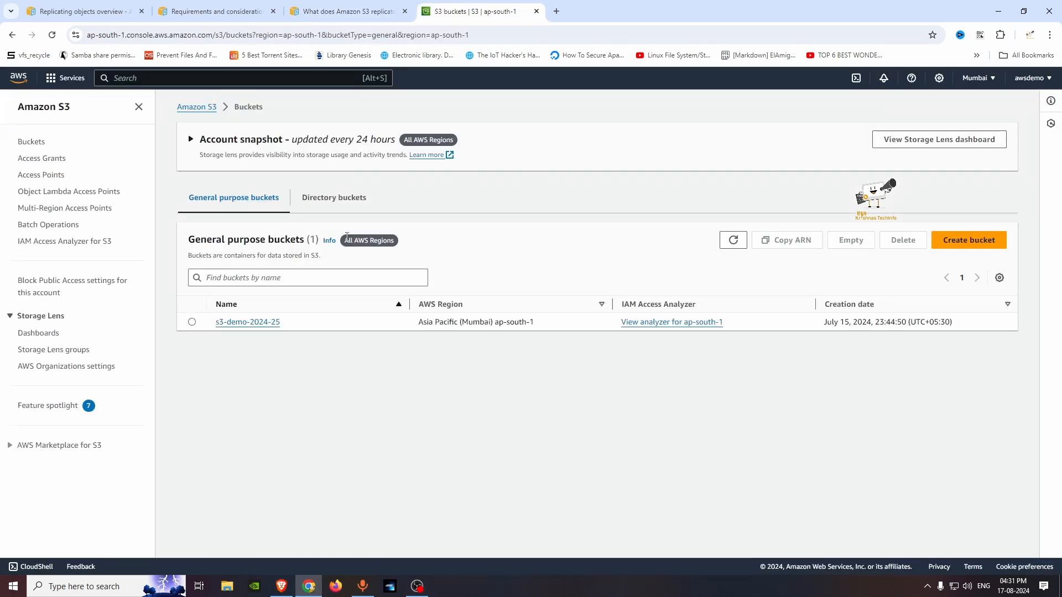
{"action": "left_click", "coordinate": [963, 242]}
{"action": "left_click", "coordinate": [119, 273]}
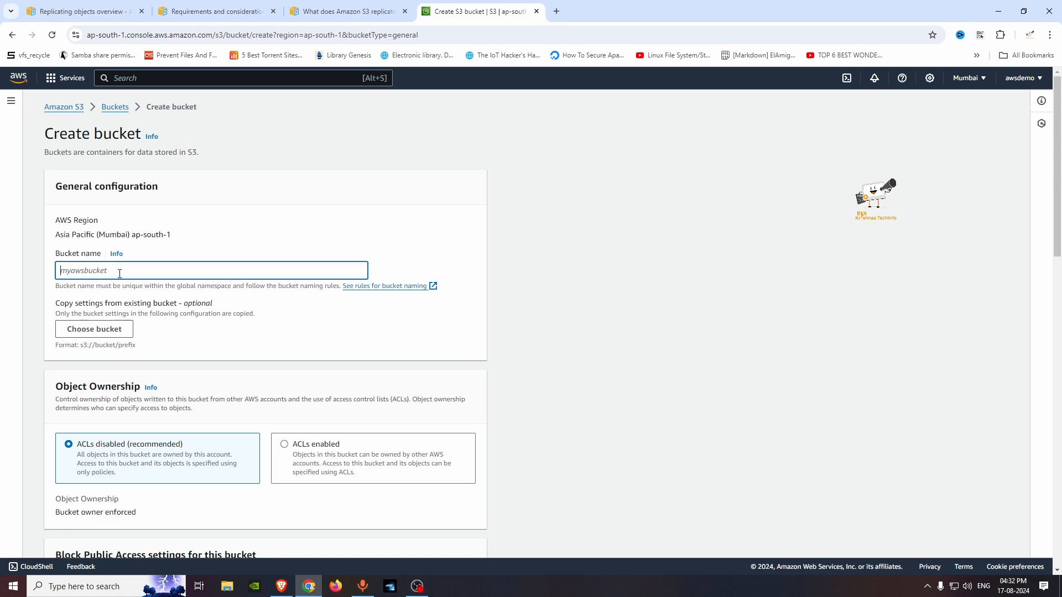
{"action": "left_click", "coordinate": [113, 107]}
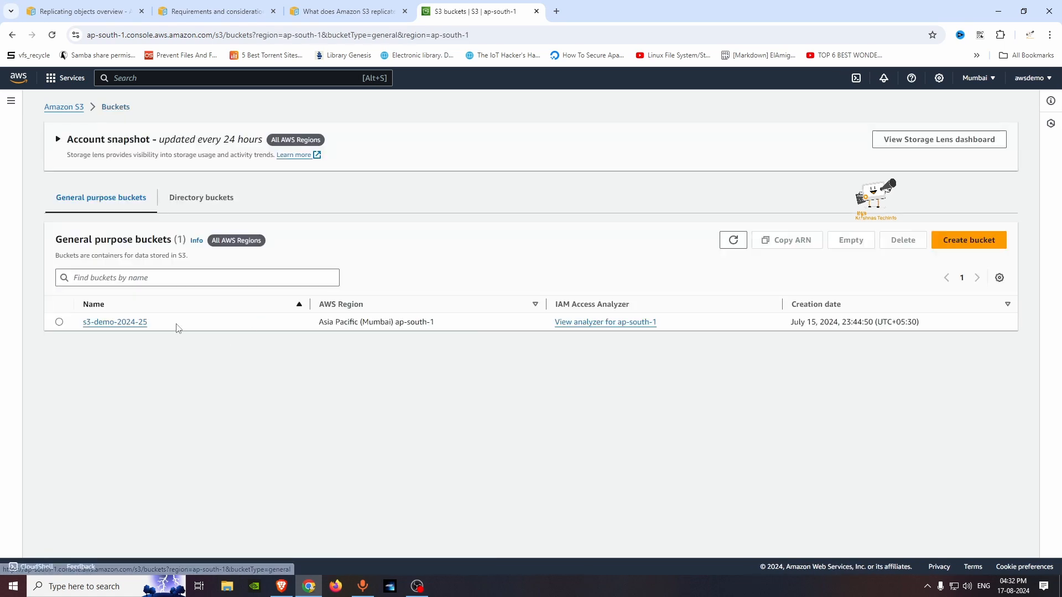
Step: Start a new bucket named s3-demo-2024-25-source, reusing the existing bucket's name as the base
{"action": "left_click_drag", "start_coordinate": [158, 322], "coordinate": [85, 323]}
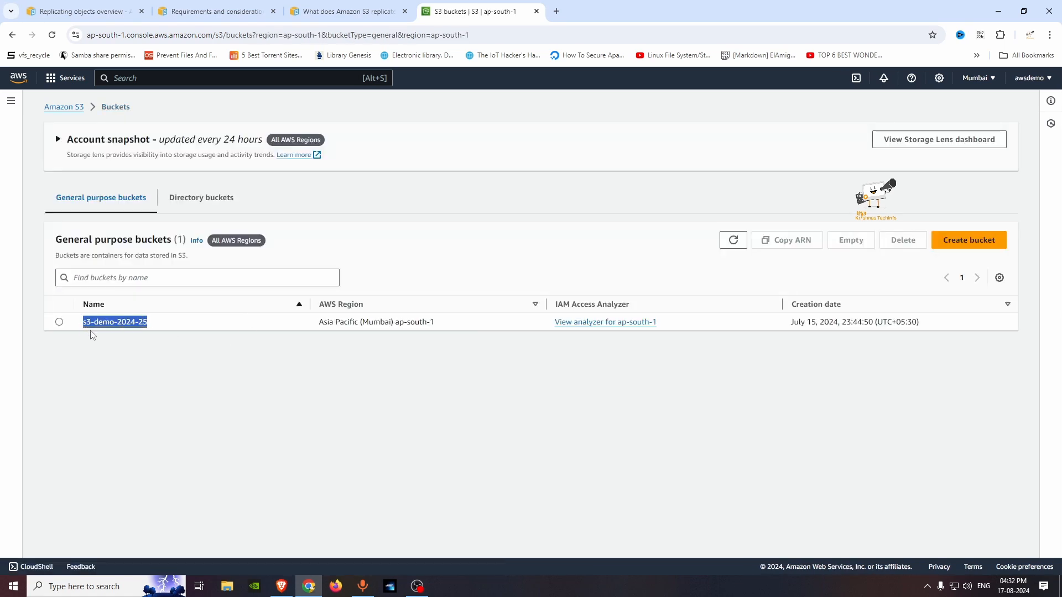
{"action": "key", "text": "ctrl+c"}
{"action": "left_click", "coordinate": [958, 238]}
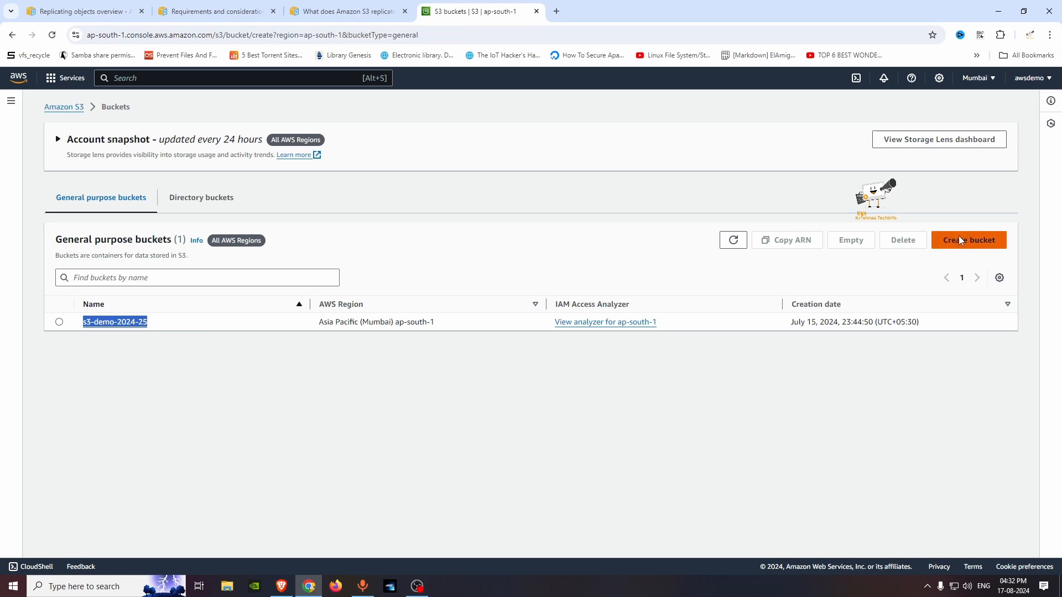
{"action": "left_click", "coordinate": [118, 270]}
{"action": "key", "text": "ctrl+v"}
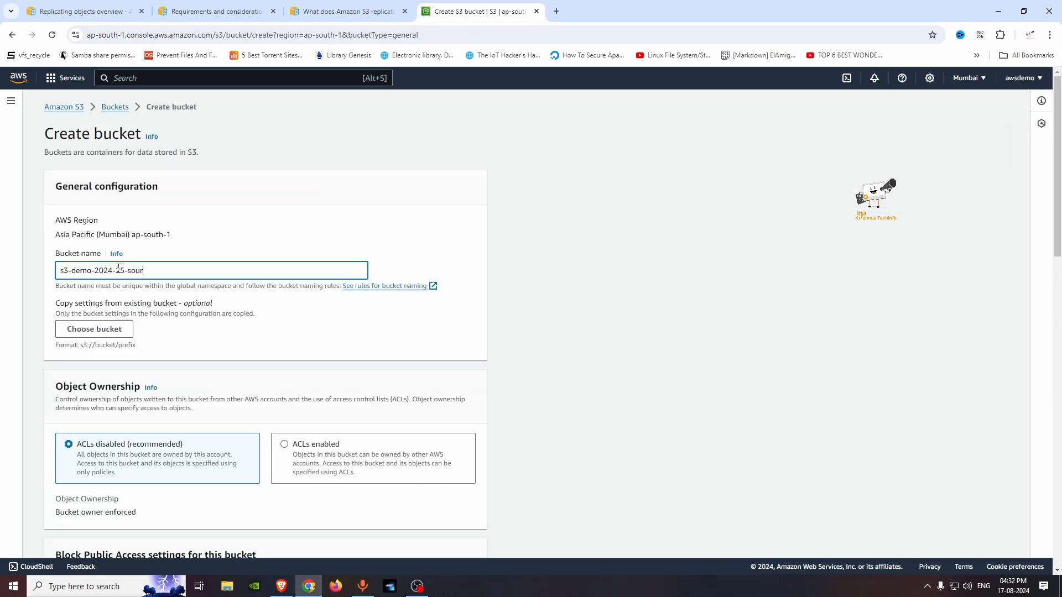
Step: Enable versioning for the source bucket and create it with the default encryption settings
{"action": "scroll", "coordinate": [86, 361], "scroll_direction": "down", "scroll_amount": 10}
{"action": "left_click", "coordinate": [81, 382]}
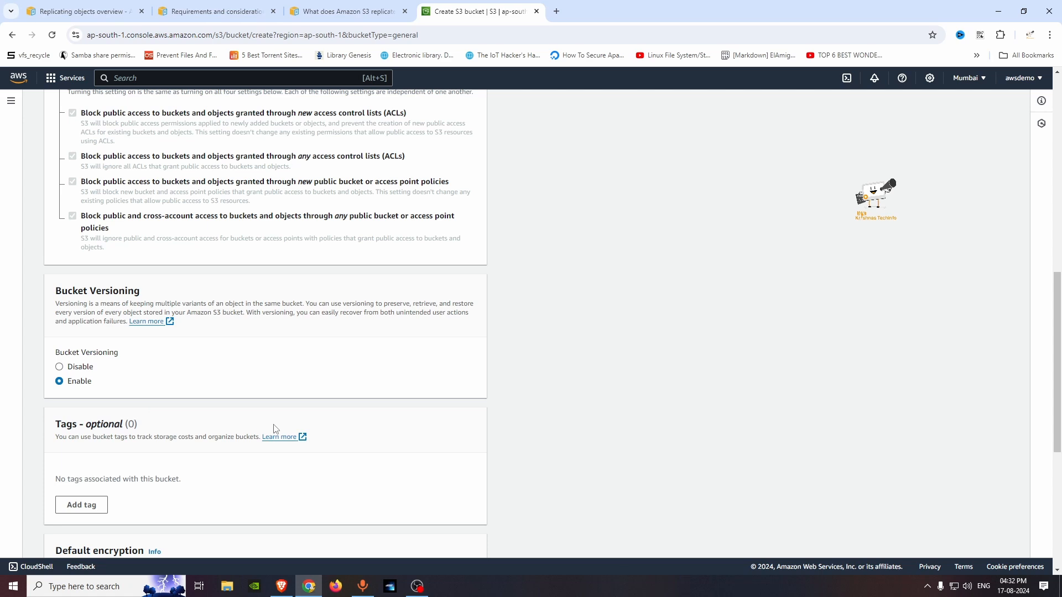
{"action": "scroll", "coordinate": [245, 427], "scroll_direction": "down", "scroll_amount": 3}
{"action": "scroll", "coordinate": [245, 427], "scroll_direction": "down", "scroll_amount": 3}
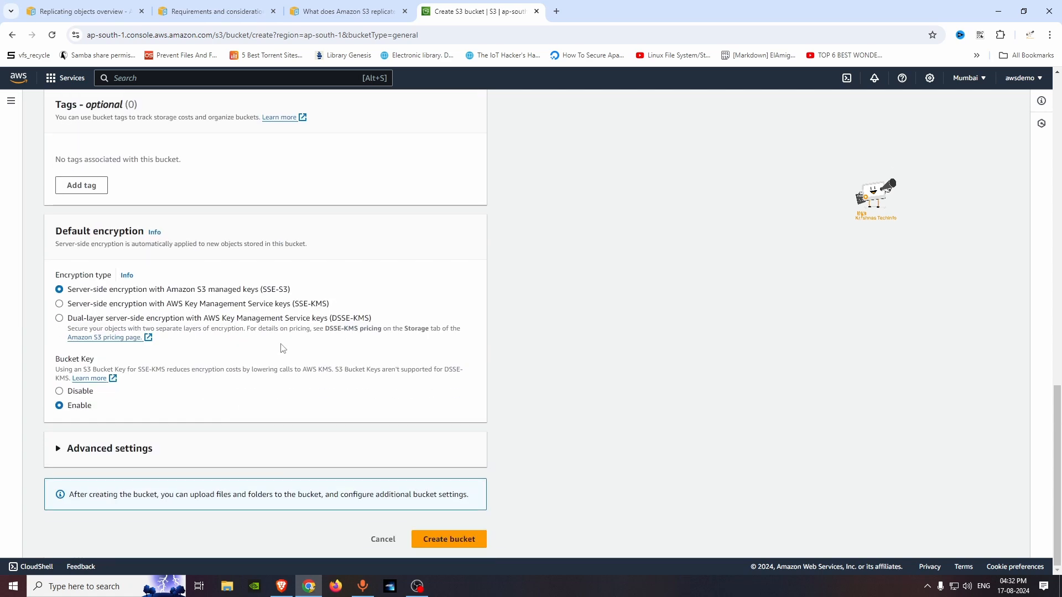
{"action": "left_click", "coordinate": [459, 539]}
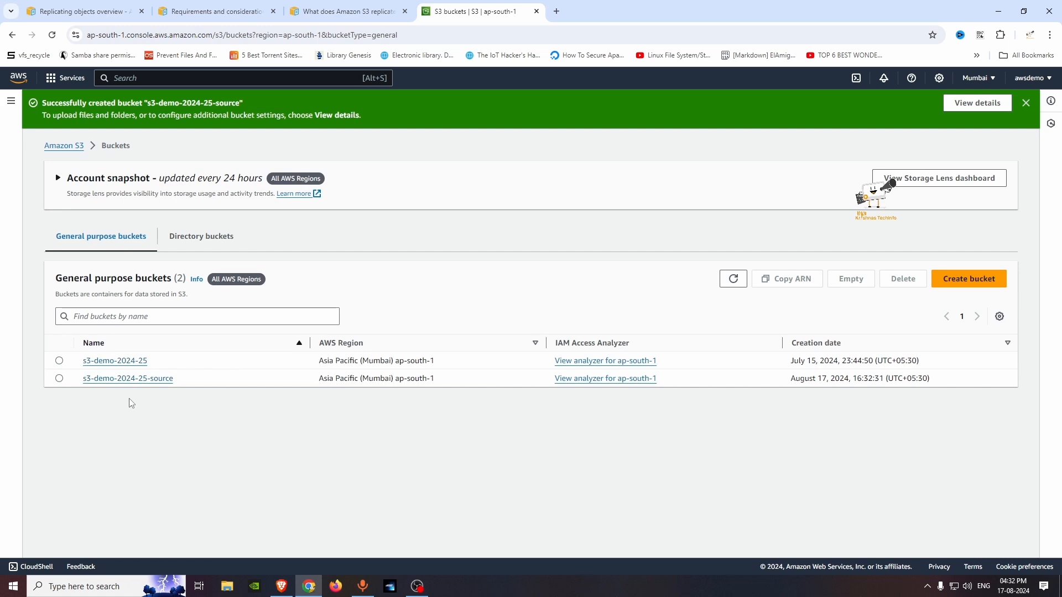
Step: Start another bucket named s3-demo-2024-25-replication, based on the copied source bucket name
{"action": "left_click_drag", "start_coordinate": [204, 383], "coordinate": [83, 381]}
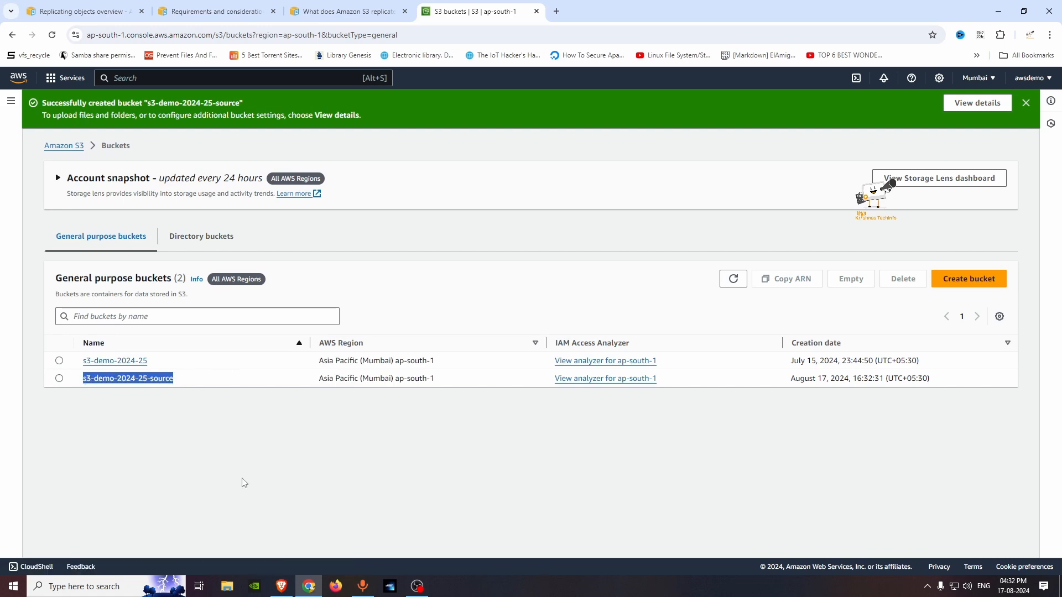
{"action": "key", "text": "ctrl+c"}
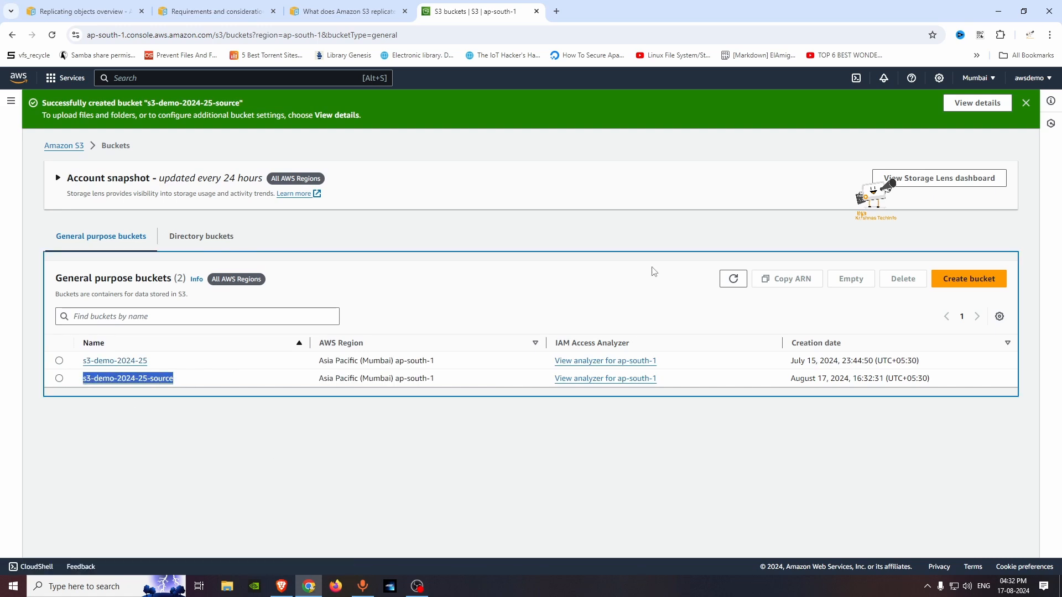
{"action": "left_click", "coordinate": [966, 279]}
{"action": "left_click", "coordinate": [225, 270]}
{"action": "right_click", "coordinate": [225, 272]}
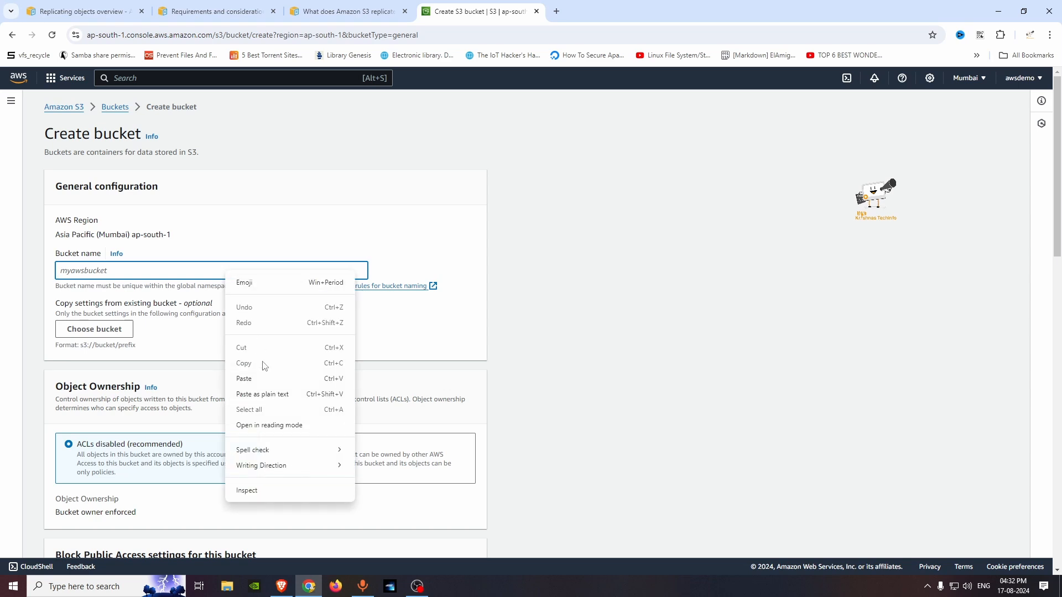
{"action": "left_click", "coordinate": [262, 380]}
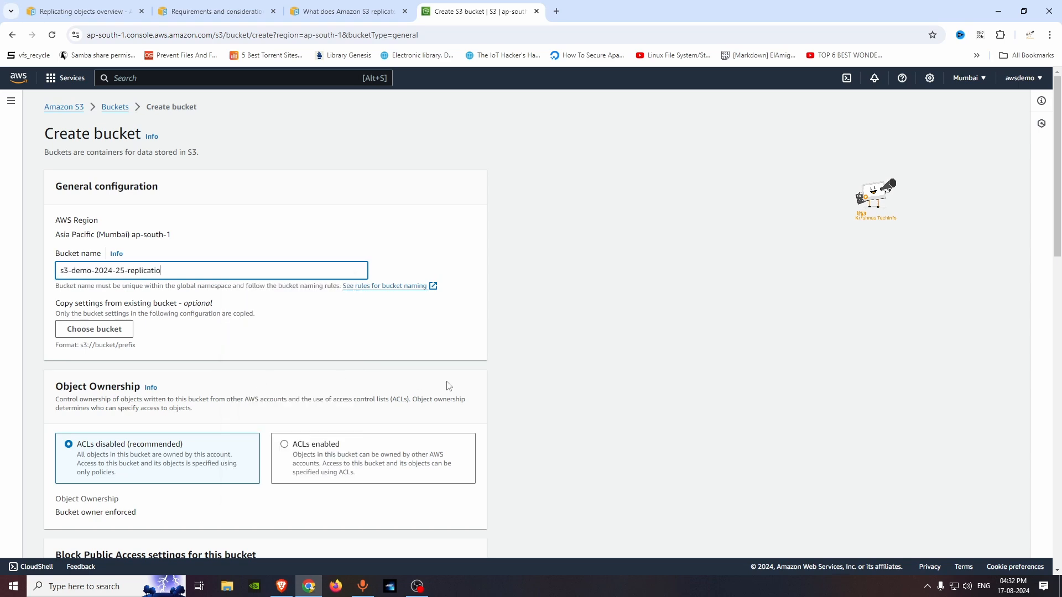
Step: Enable versioning for the replication bucket and create it, leaving the other settings at their defaults
{"action": "scroll", "coordinate": [368, 464], "scroll_direction": "down", "scroll_amount": 5}
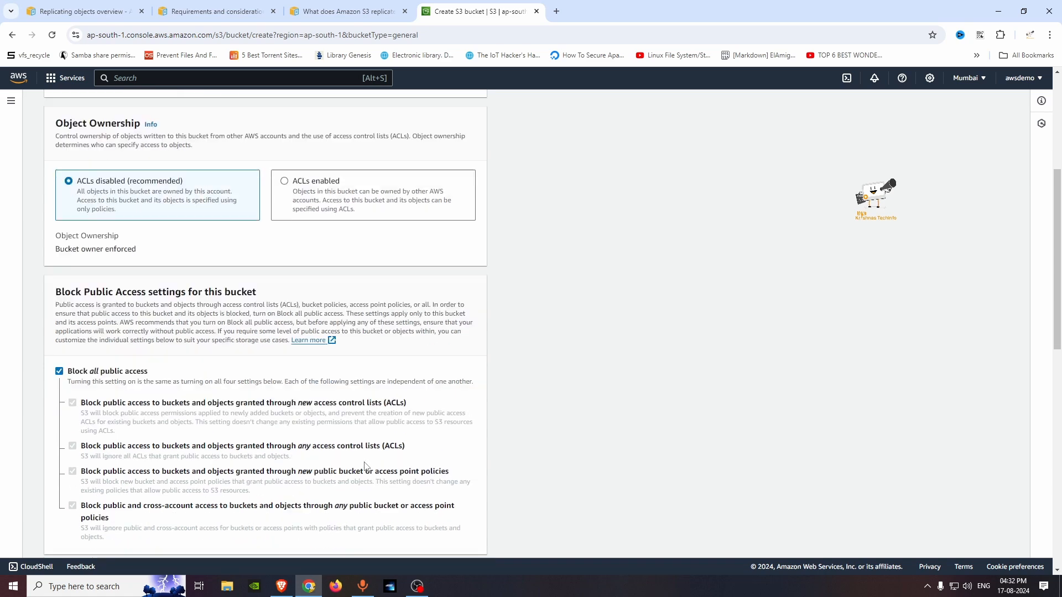
{"action": "scroll", "coordinate": [370, 470], "scroll_direction": "down", "scroll_amount": 4}
{"action": "left_click", "coordinate": [96, 327]}
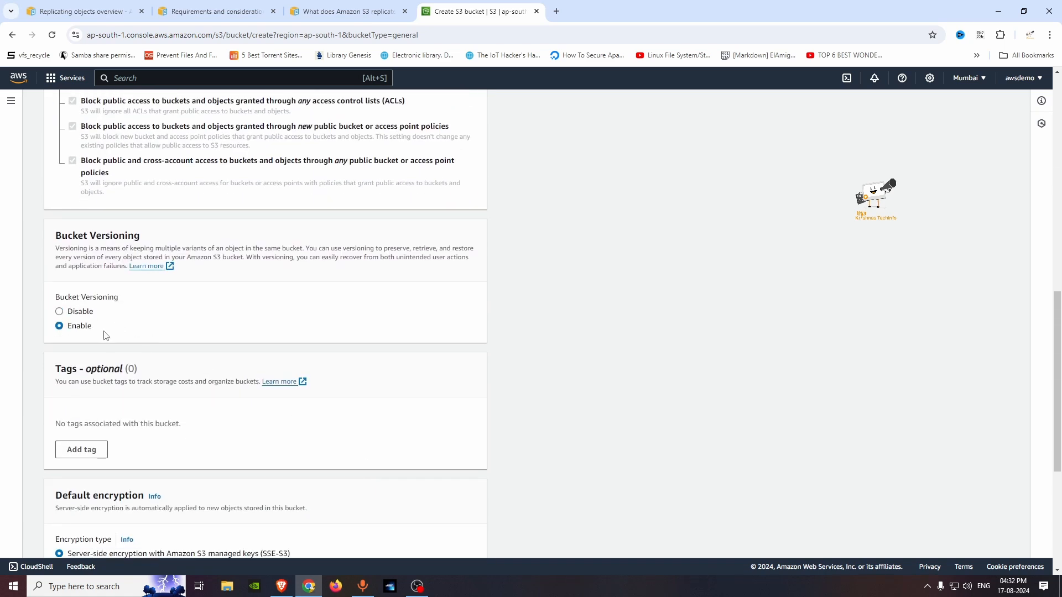
{"action": "scroll", "coordinate": [412, 432], "scroll_direction": "down", "scroll_amount": 4}
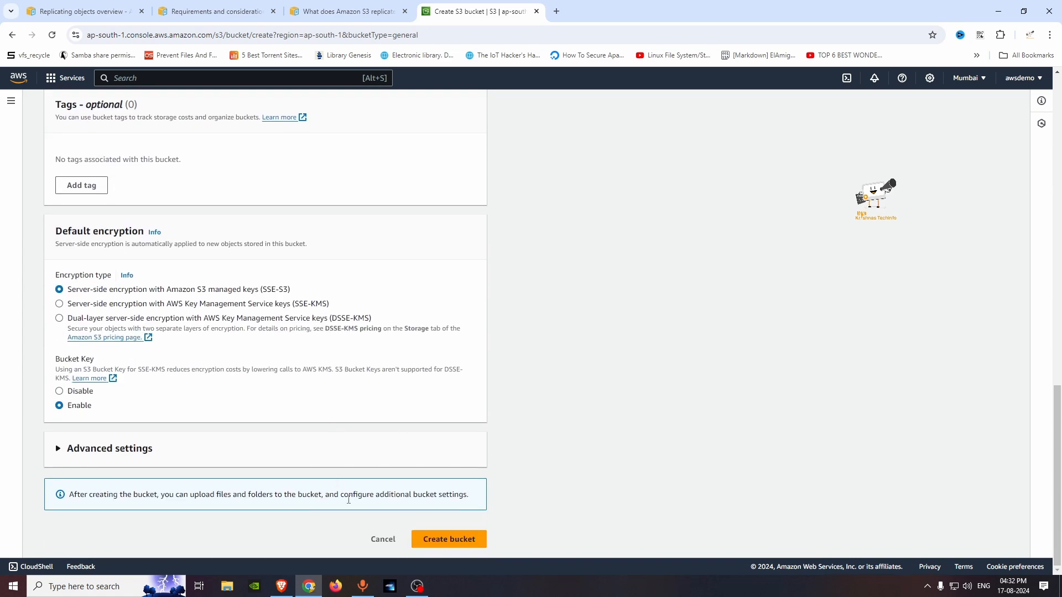
{"action": "left_click", "coordinate": [445, 543]}
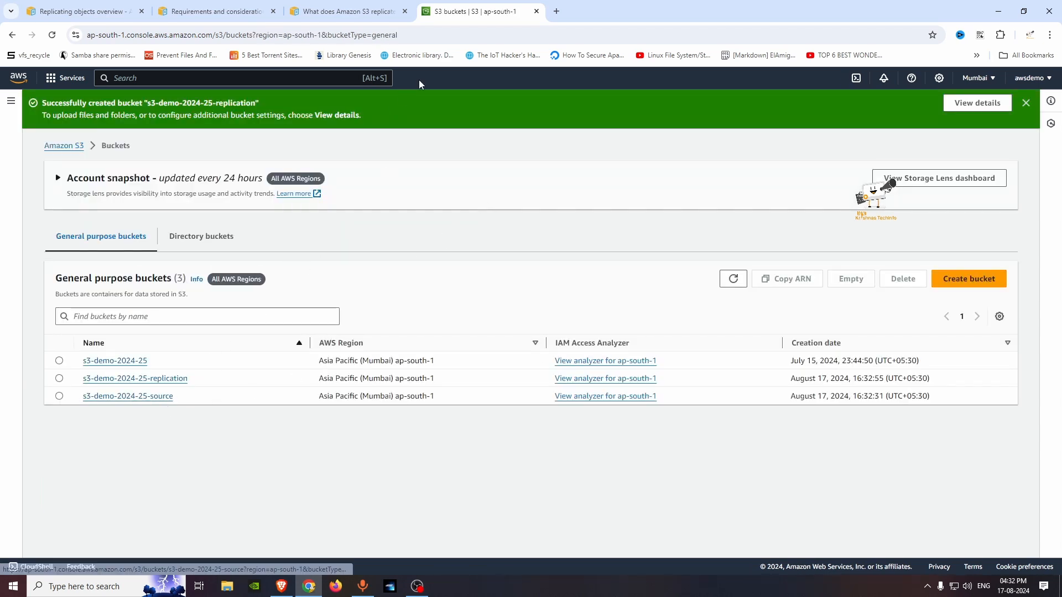
Step: Duplicate the bucket list page and open s3-demo-2024-25-source in one copy and s3-demo-2024-25-replication in the other
{"action": "right_click", "coordinate": [510, 16]}
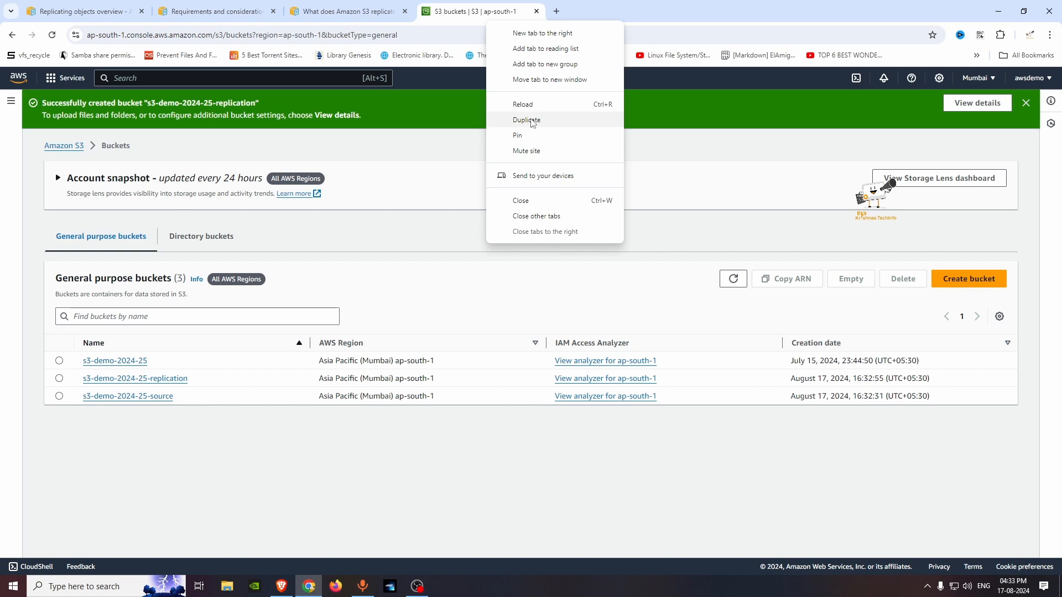
{"action": "left_click", "coordinate": [530, 118]}
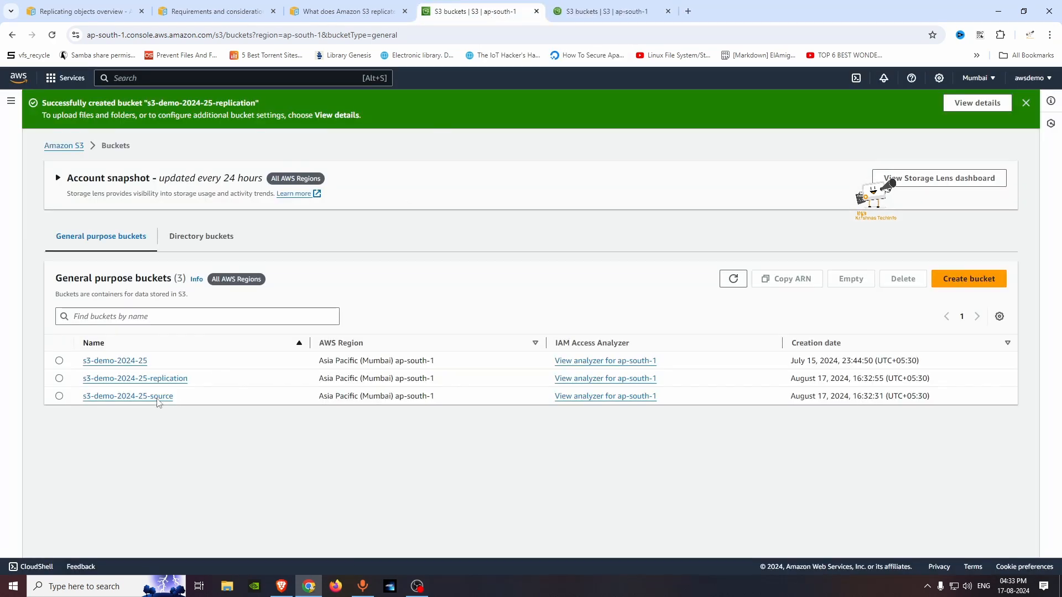
{"action": "left_click", "coordinate": [159, 402]}
{"action": "left_click", "coordinate": [604, 10]}
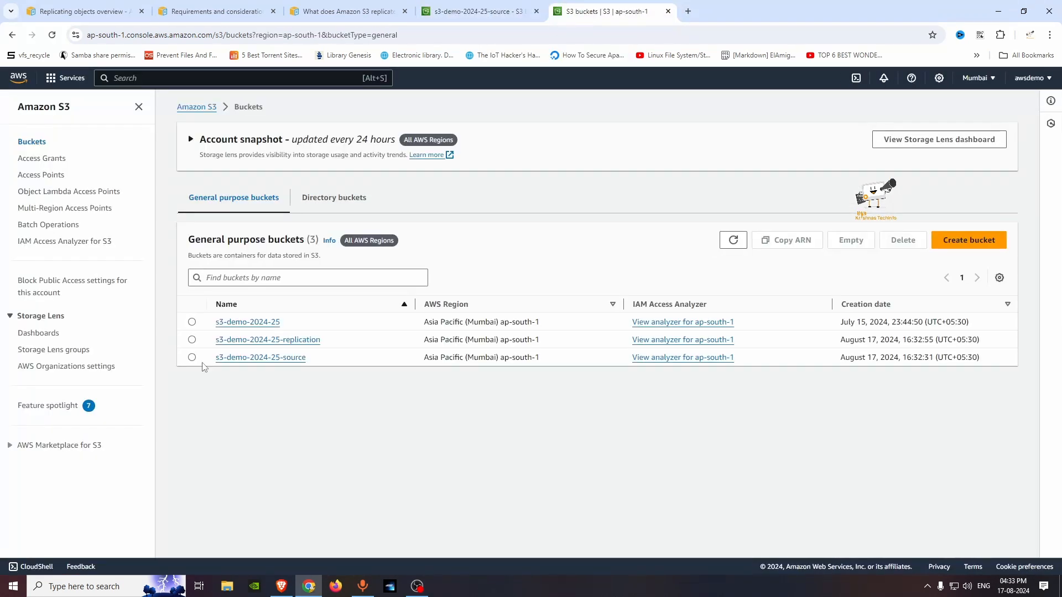
{"action": "left_click", "coordinate": [260, 340]}
Step: Upload original.png to the s3-demo-2024-25-source bucket
{"action": "left_click", "coordinate": [498, 9]}
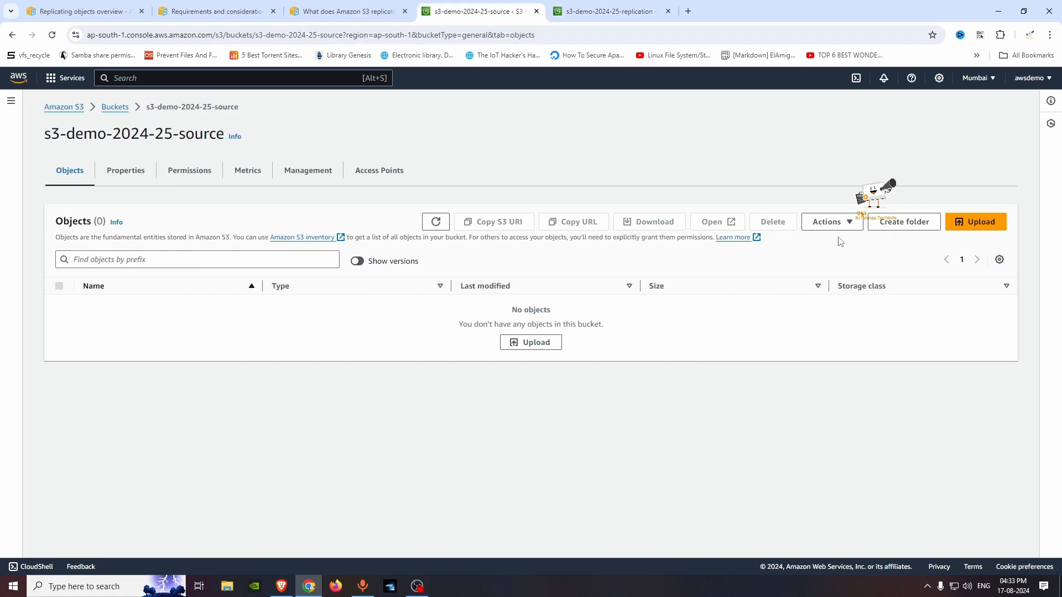
{"action": "left_click", "coordinate": [975, 222]}
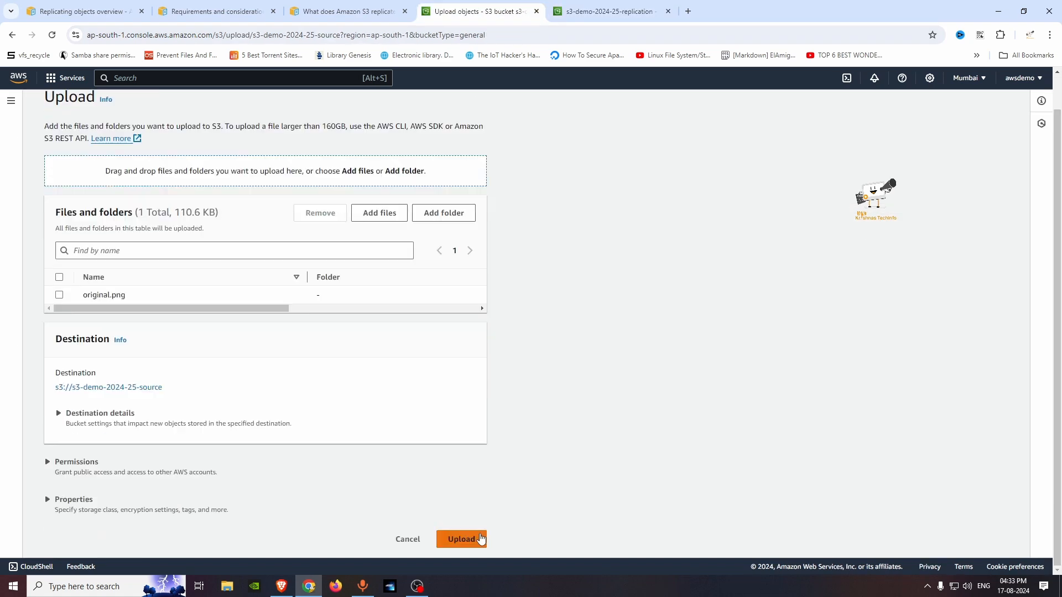
{"action": "left_click", "coordinate": [461, 538]}
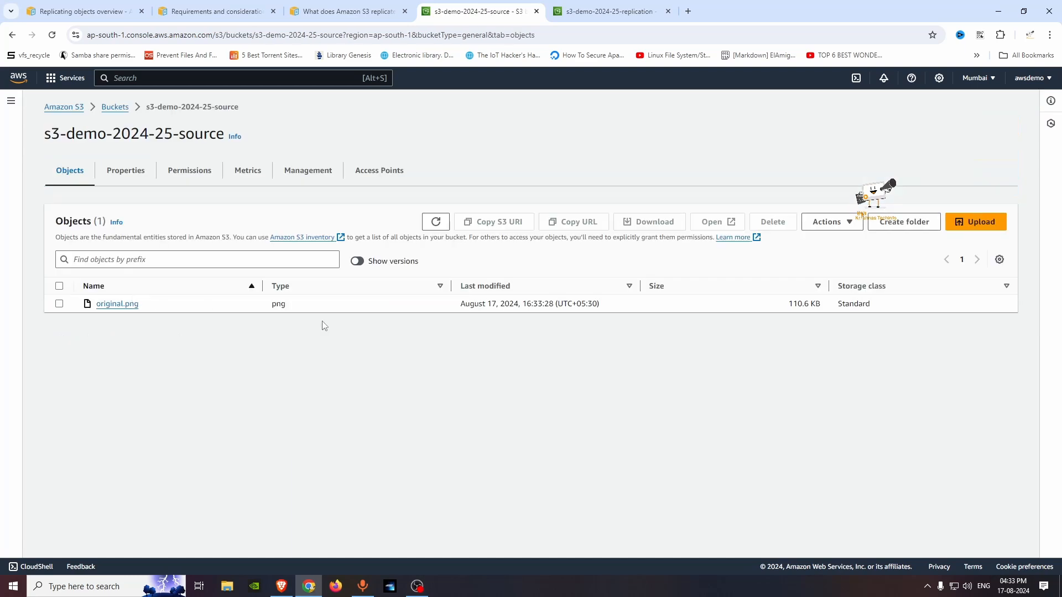
Step: Refresh the replication bucket's object list to check whether the file was copied, and return to the source bucket
{"action": "left_click", "coordinate": [606, 11]}
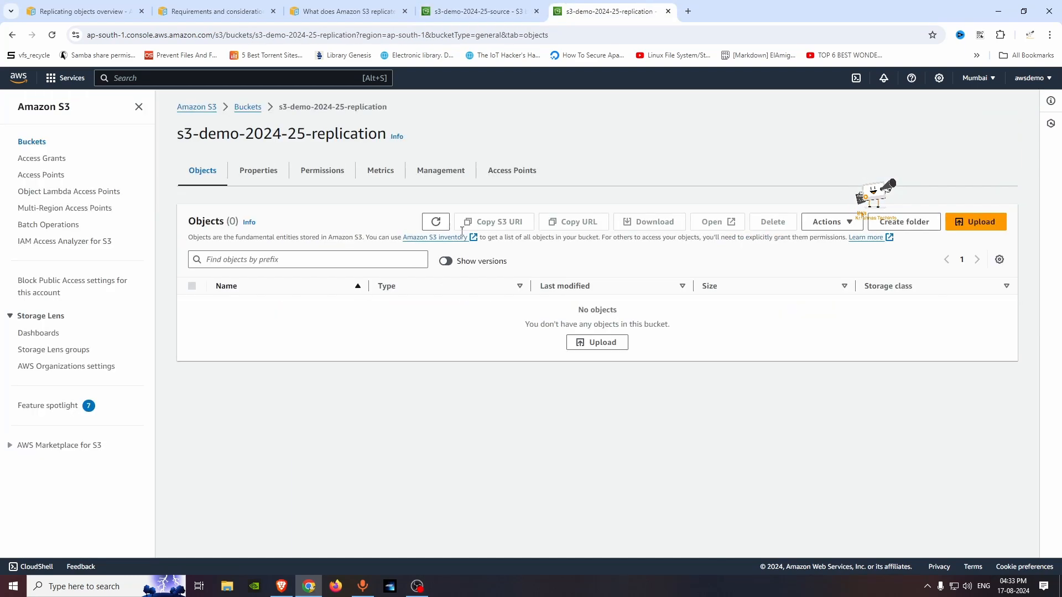
{"action": "left_click", "coordinate": [437, 222]}
{"action": "left_click", "coordinate": [479, 11]}
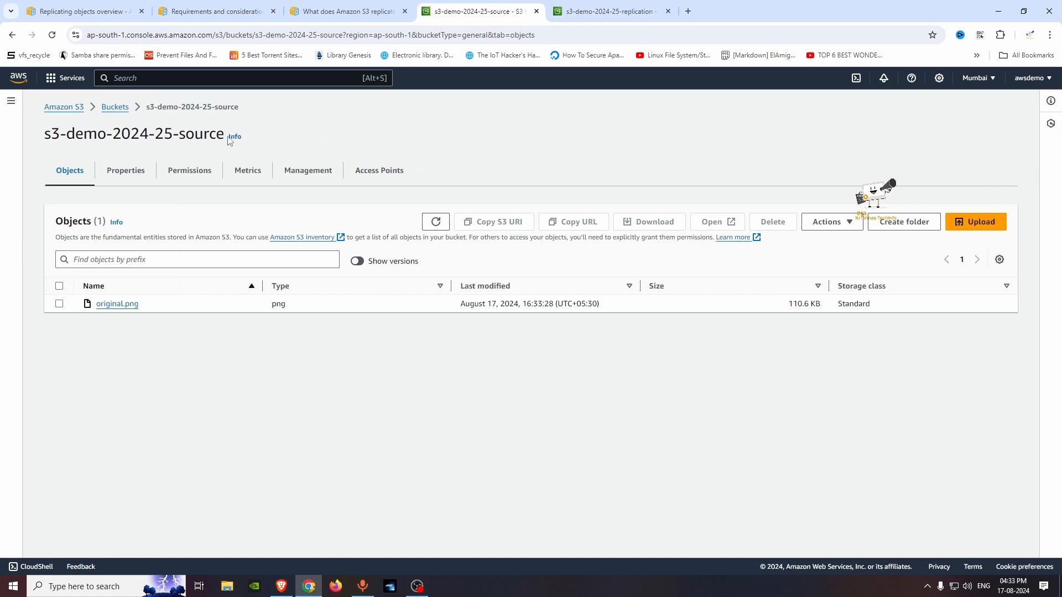
Step: Start a replication rule for the s3-demo-2024-25-source bucket and name it replication-demo
{"action": "left_click", "coordinate": [326, 173]}
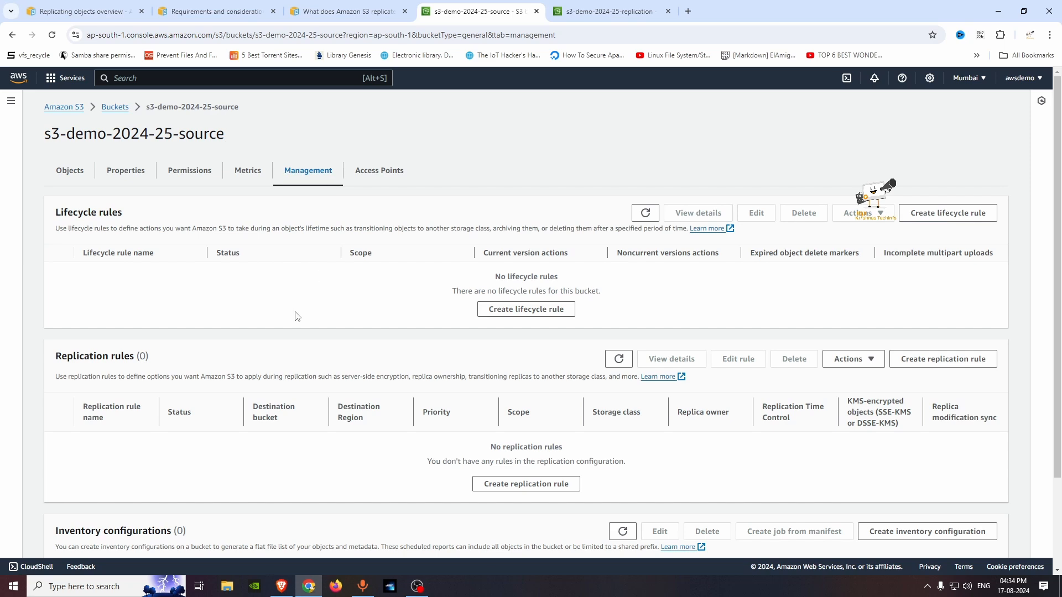
{"action": "scroll", "coordinate": [297, 315], "scroll_direction": "down", "scroll_amount": 2}
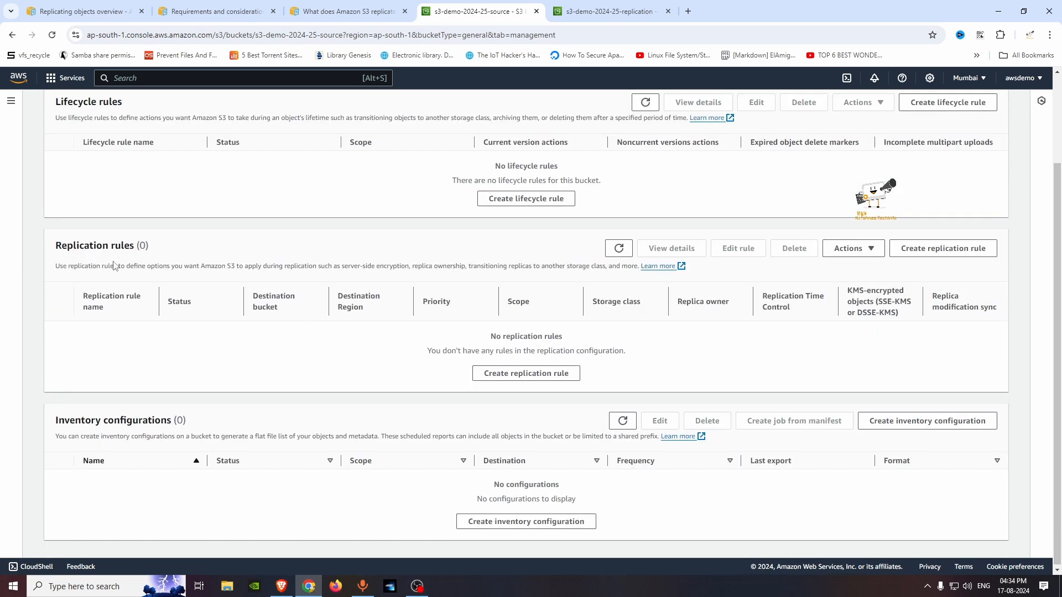
{"action": "left_click", "coordinate": [540, 382]}
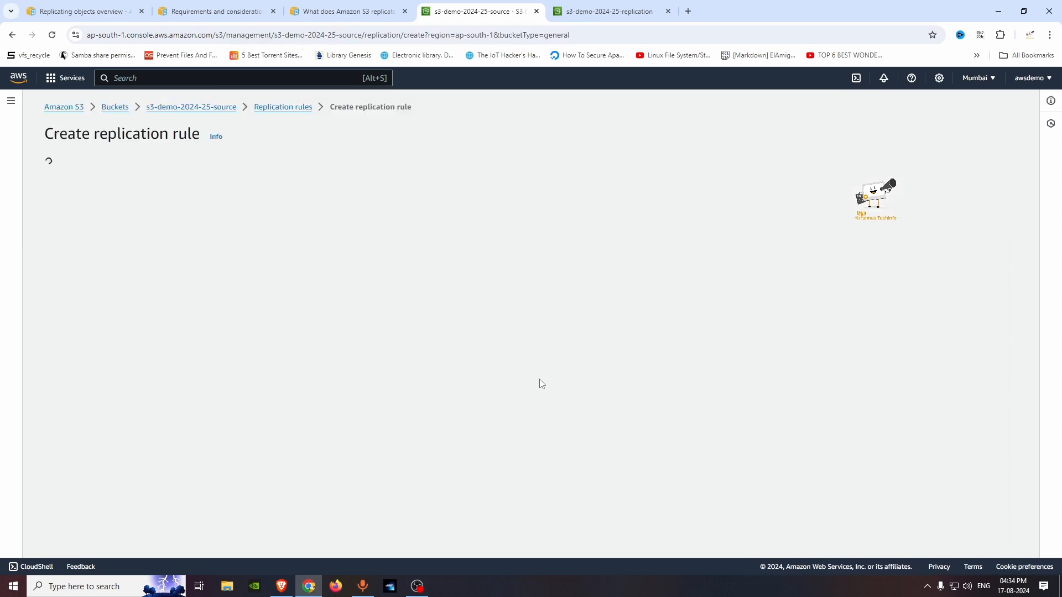
{"action": "left_click", "coordinate": [114, 229]}
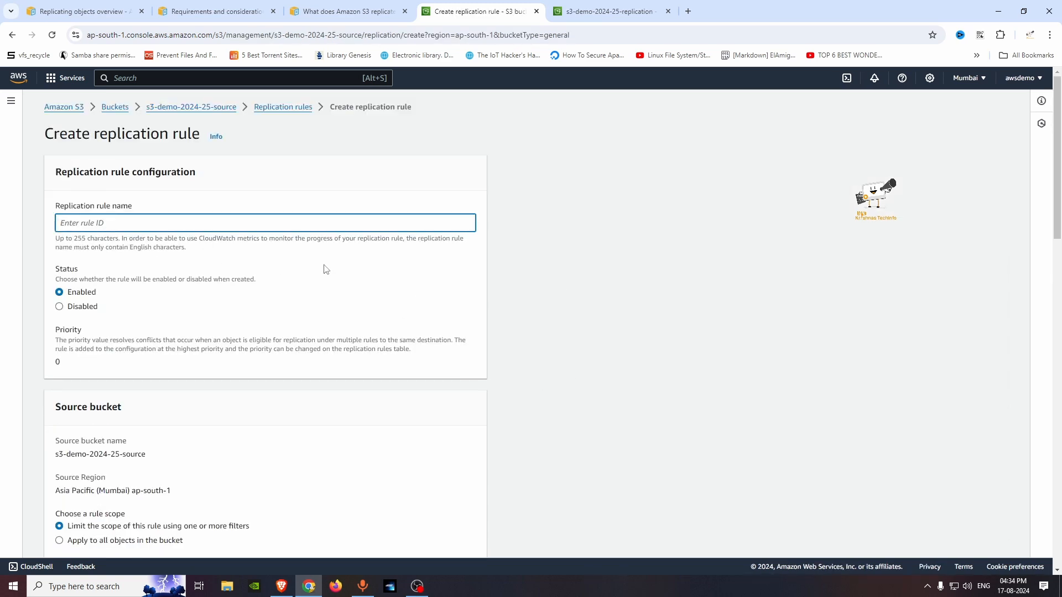
{"action": "type", "text": "replicat"}
{"action": "type", "text": "ion-demo"}
{"action": "scroll", "coordinate": [98, 287], "scroll_direction": "down", "scroll_amount": 2}
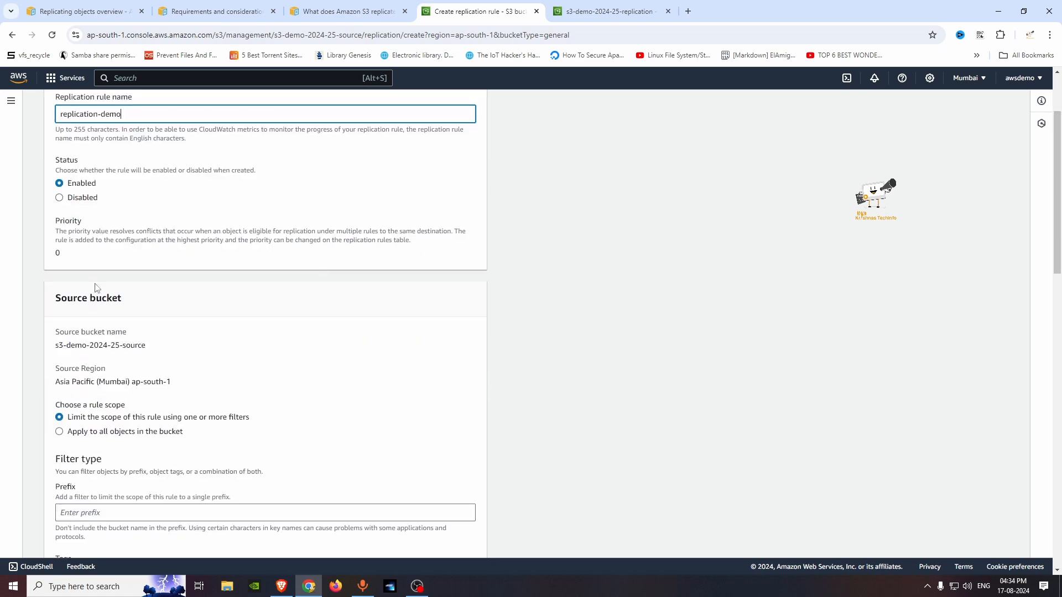
Step: Set the rule scope to apply to all objects in the source bucket
{"action": "scroll", "coordinate": [203, 407], "scroll_direction": "down", "scroll_amount": 1}
{"action": "scroll", "coordinate": [203, 411], "scroll_direction": "down", "scroll_amount": 2}
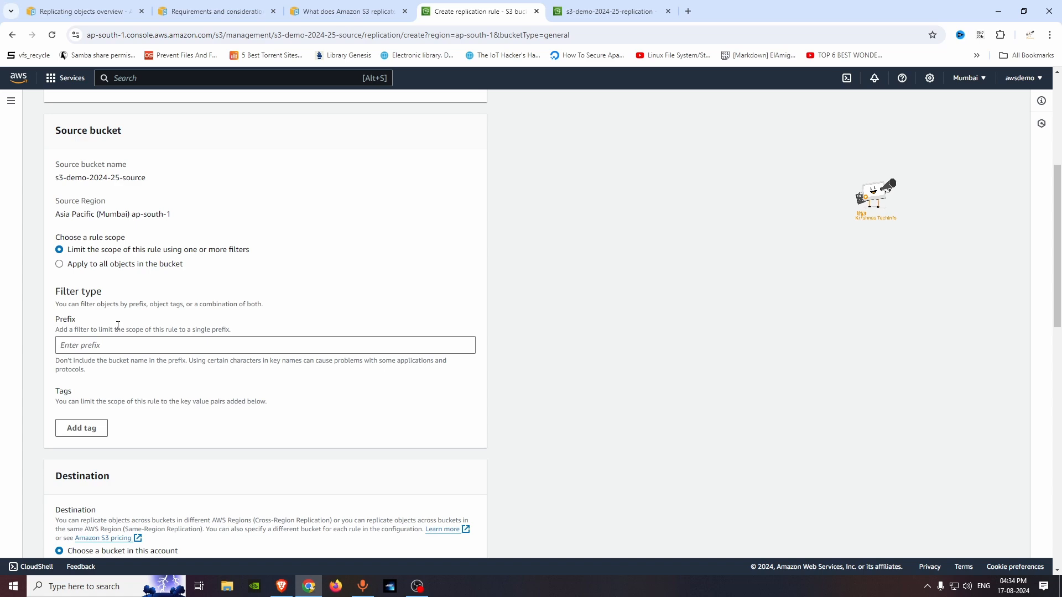
{"action": "left_click", "coordinate": [103, 264]}
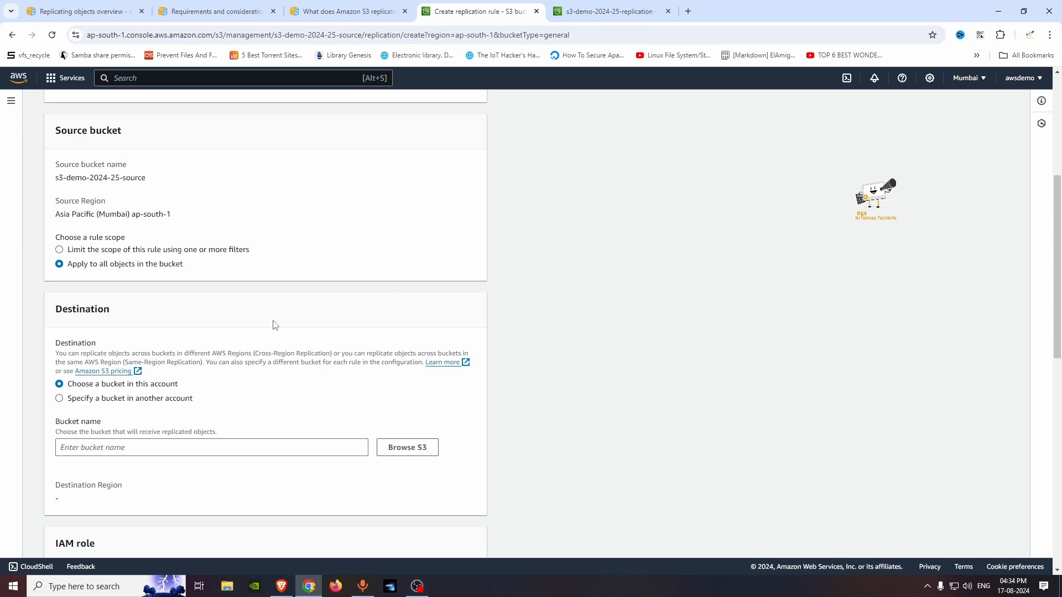
Step: Set s3-demo-2024-25-replication in this account as the destination bucket and check its destination Region
{"action": "scroll", "coordinate": [265, 394], "scroll_direction": "down", "scroll_amount": 2}
{"action": "scroll", "coordinate": [234, 380], "scroll_direction": "down", "scroll_amount": 1}
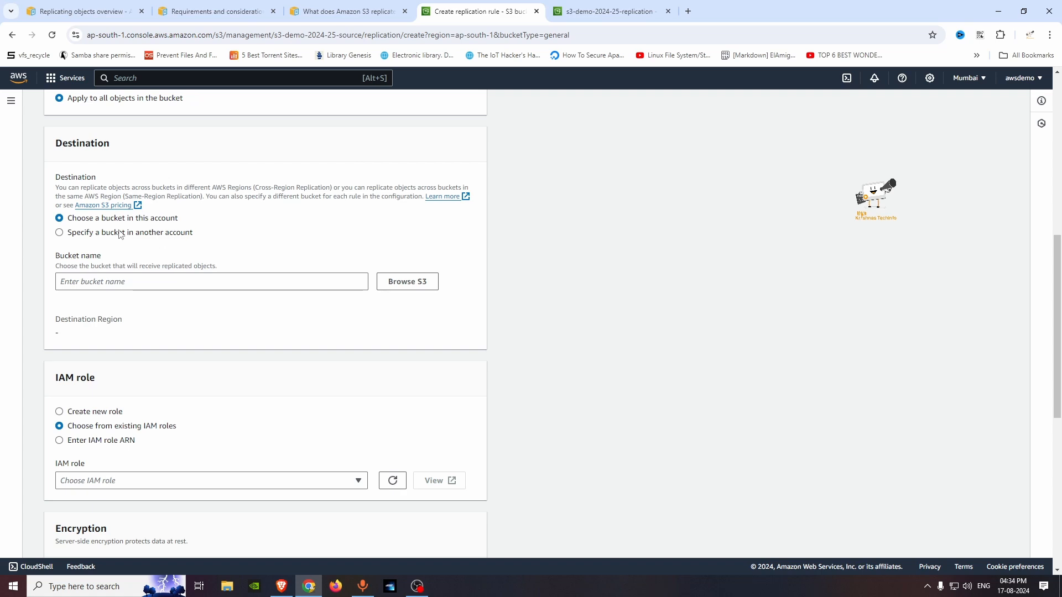
{"action": "type", "text": "s3-demo-2024-25-replication"}
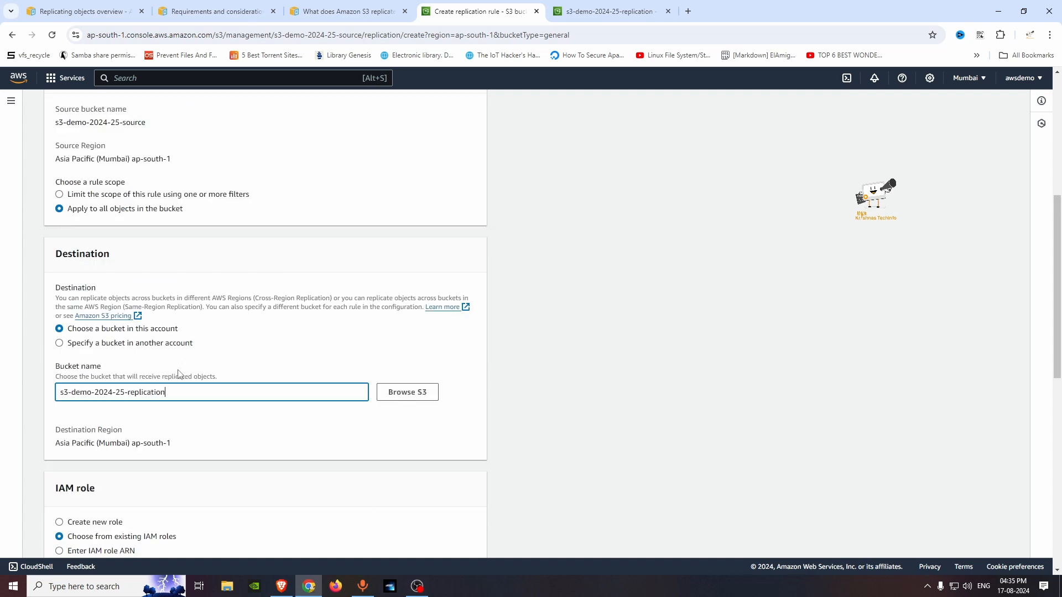
{"action": "scroll", "coordinate": [182, 451], "scroll_direction": "down", "scroll_amount": 1}
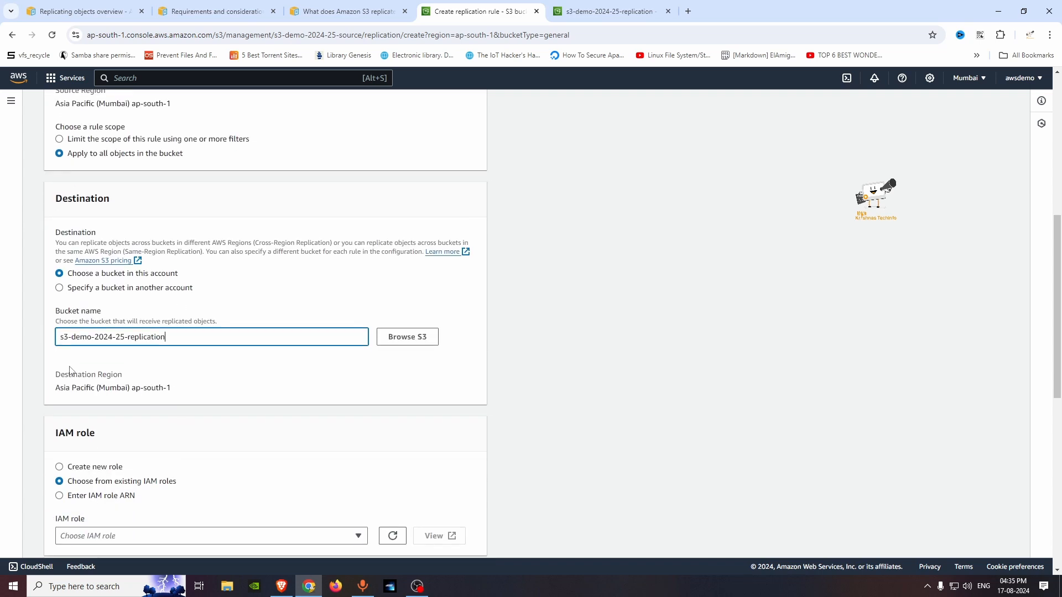
{"action": "left_click_drag", "start_coordinate": [56, 390], "coordinate": [121, 390]}
{"action": "left_click", "coordinate": [163, 392]}
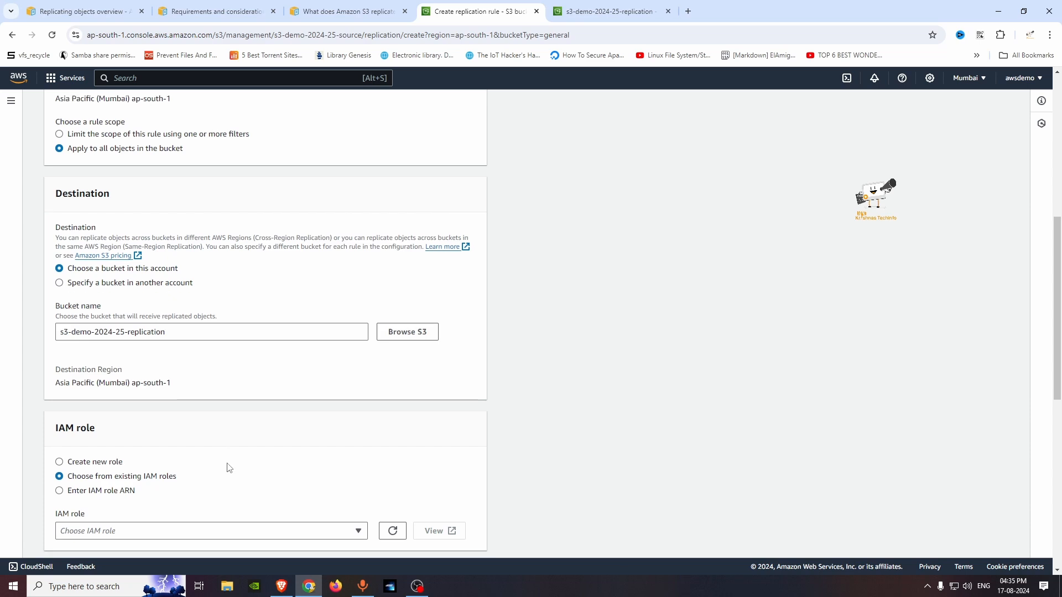
Step: Set the rule to create a new IAM role and enable delete marker replication
{"action": "scroll", "coordinate": [230, 467], "scroll_direction": "down", "scroll_amount": 3}
{"action": "scroll", "coordinate": [203, 441], "scroll_direction": "down", "scroll_amount": 1}
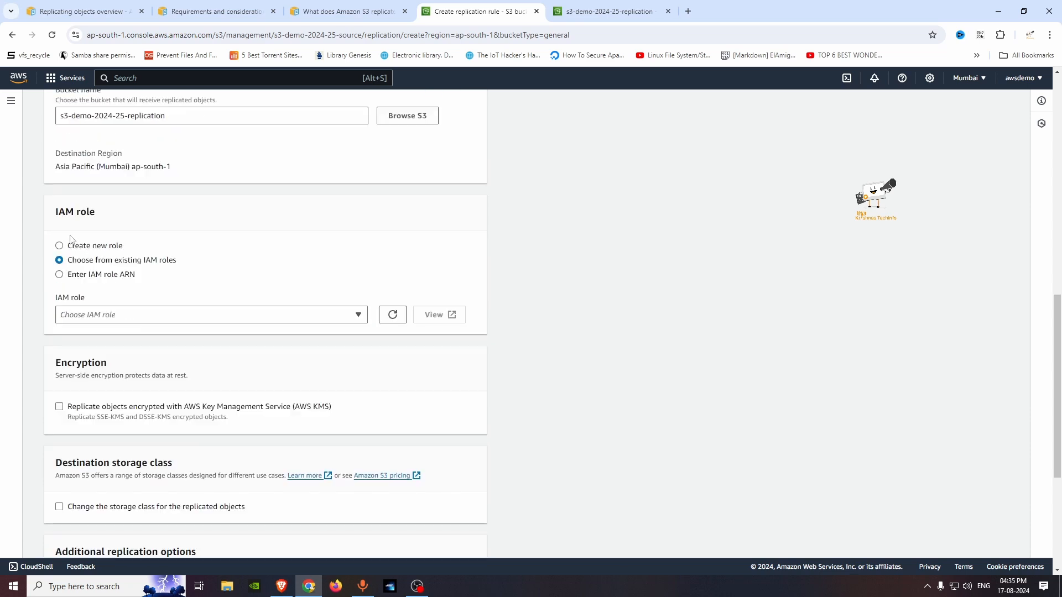
{"action": "left_click", "coordinate": [104, 248]}
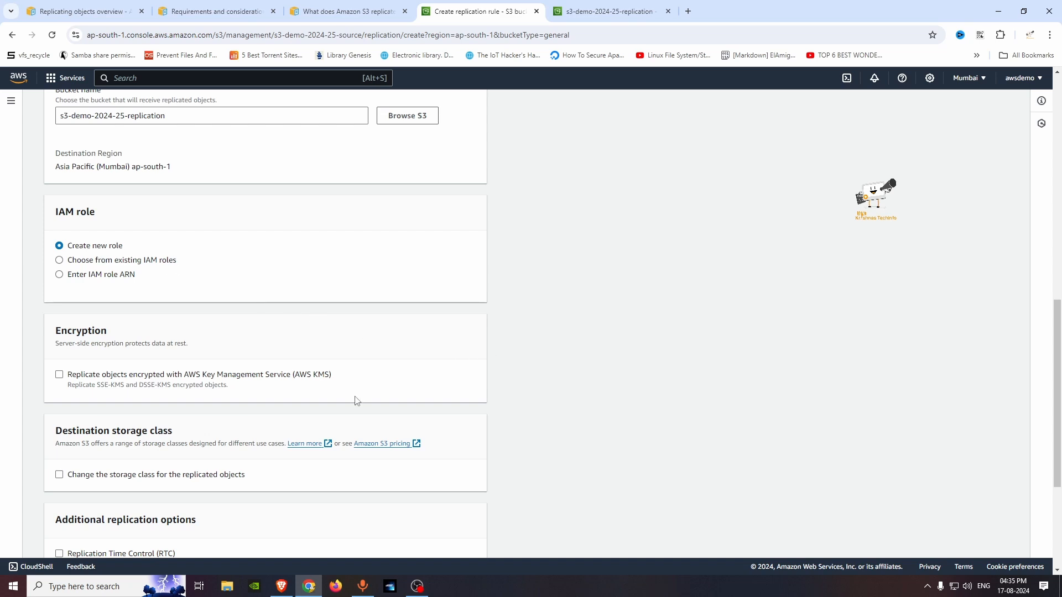
{"action": "scroll", "coordinate": [355, 398], "scroll_direction": "down", "scroll_amount": 4}
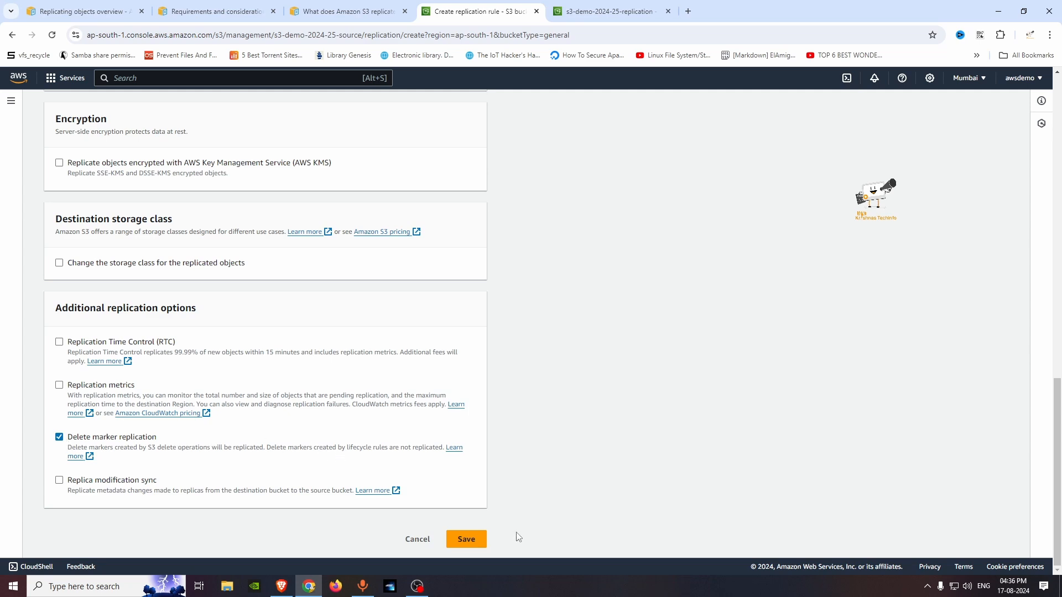
Step: Save the replication rule and choose not to replicate existing objects
{"action": "left_click", "coordinate": [466, 538]}
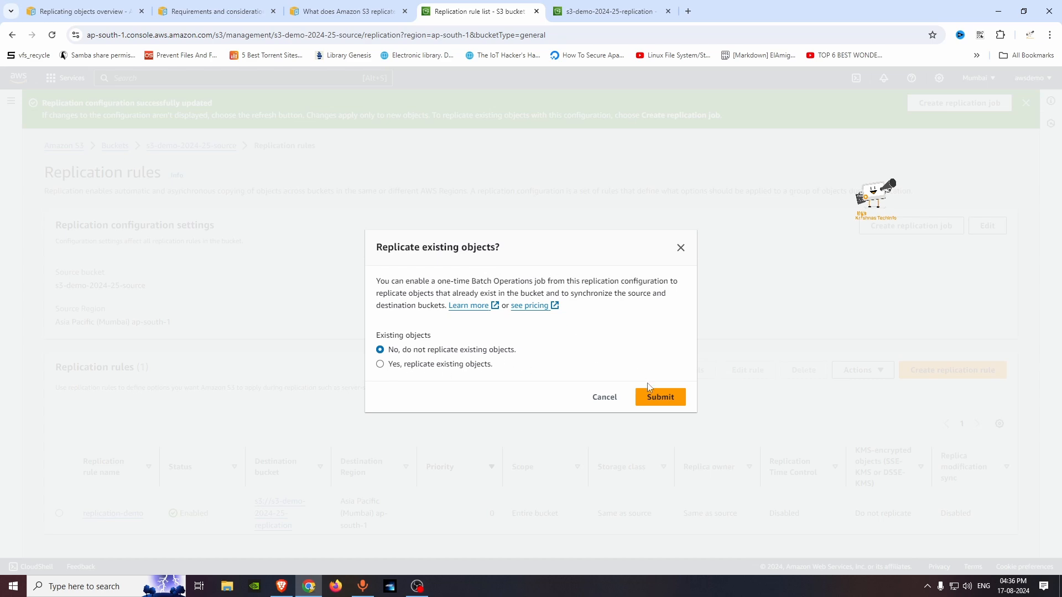
{"action": "left_click", "coordinate": [676, 401]}
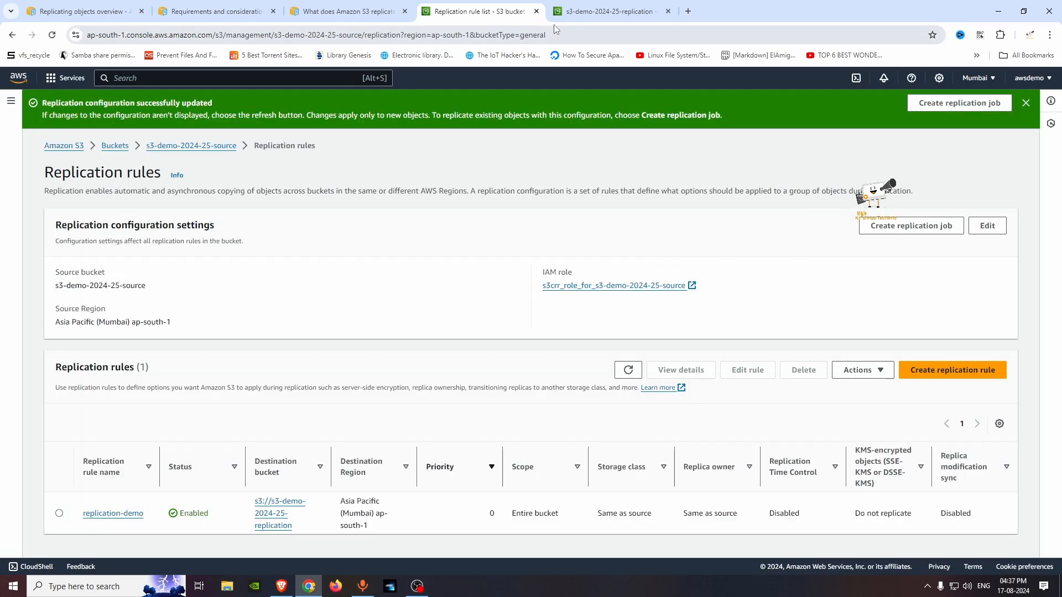
Step: Upload original.png to the s3-demo-2024-25-source bucket again and return to its object list
{"action": "left_click", "coordinate": [199, 147]}
{"action": "left_click", "coordinate": [976, 221]}
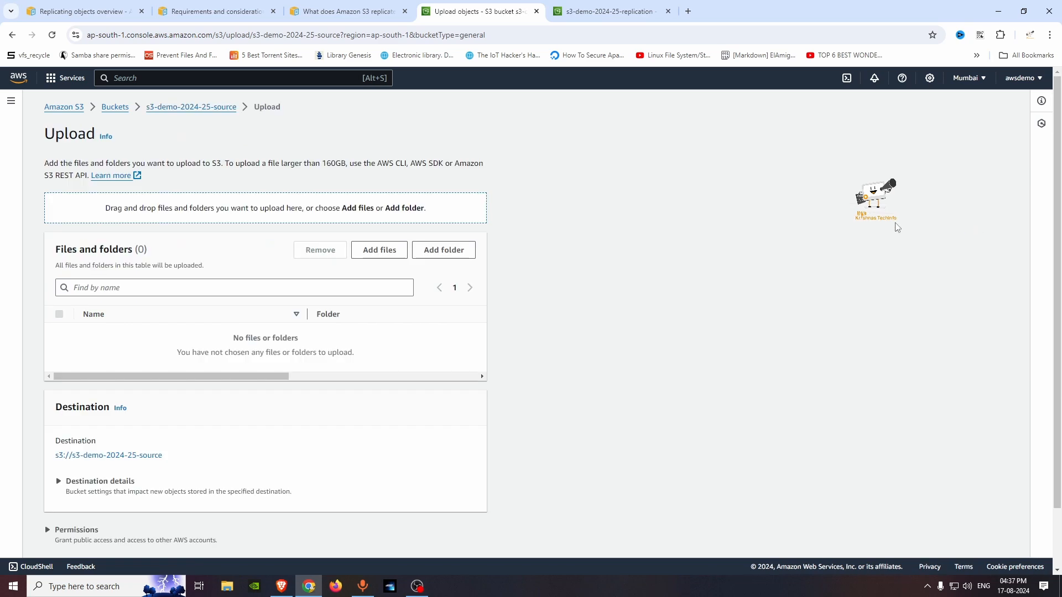
{"action": "left_click", "coordinate": [379, 252]}
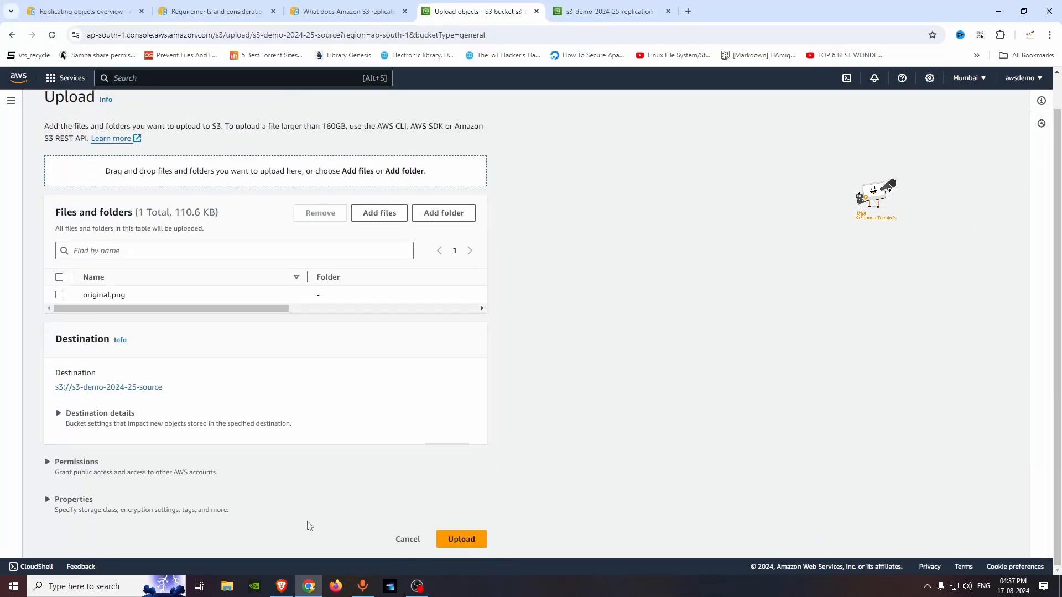
{"action": "left_click", "coordinate": [461, 539]}
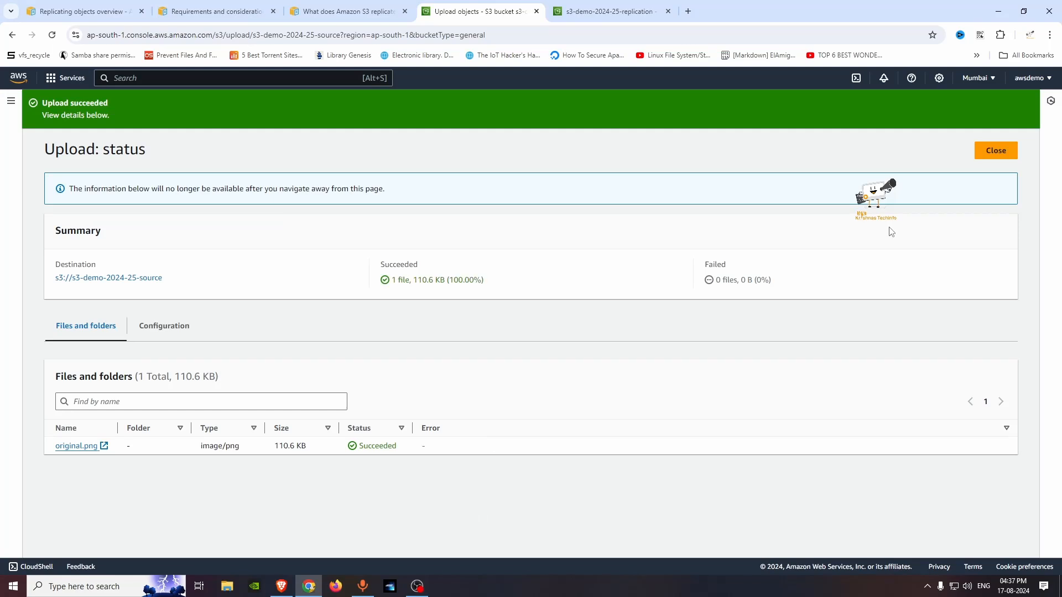
{"action": "left_click", "coordinate": [995, 150]}
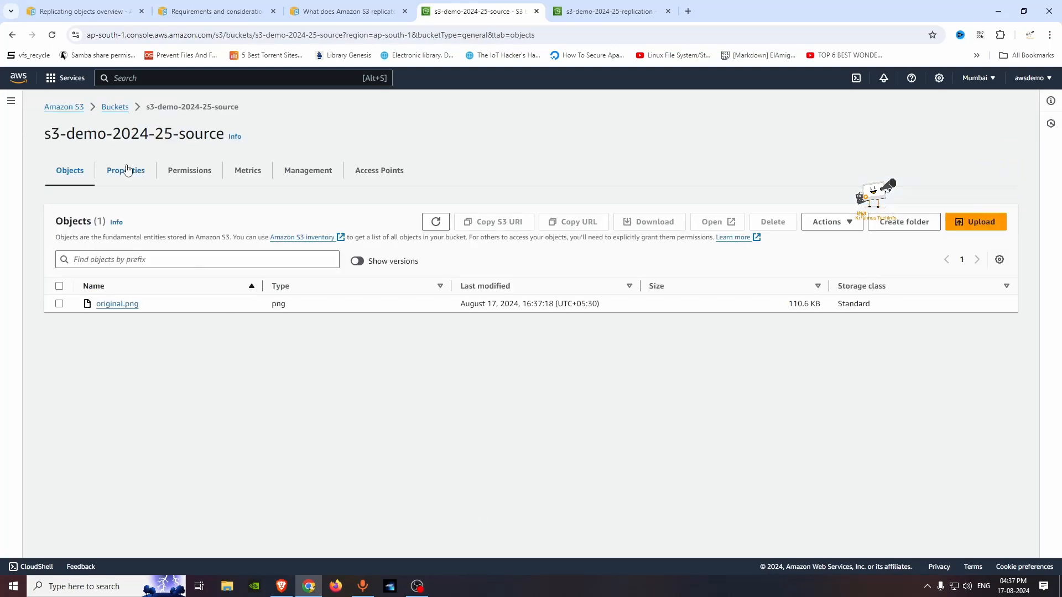
Step: Show the object versions in the source bucket and widen the Version ID column to read the full IDs
{"action": "left_click", "coordinate": [357, 261]}
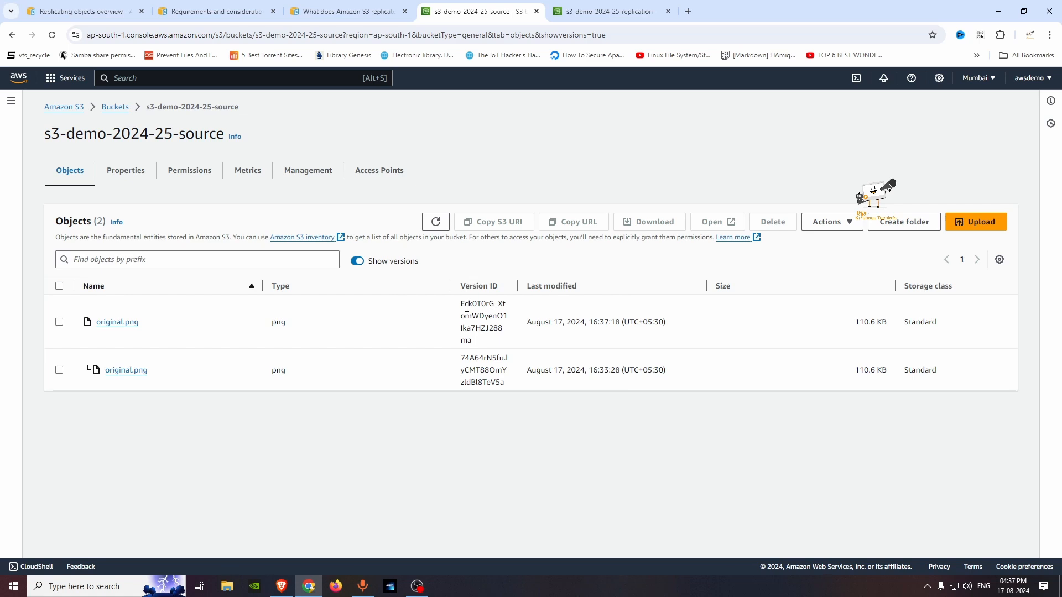
{"action": "left_click_drag", "start_coordinate": [460, 304], "coordinate": [504, 329]}
{"action": "left_click", "coordinate": [503, 369]}
{"action": "left_click_drag", "start_coordinate": [517, 285], "coordinate": [621, 294]}
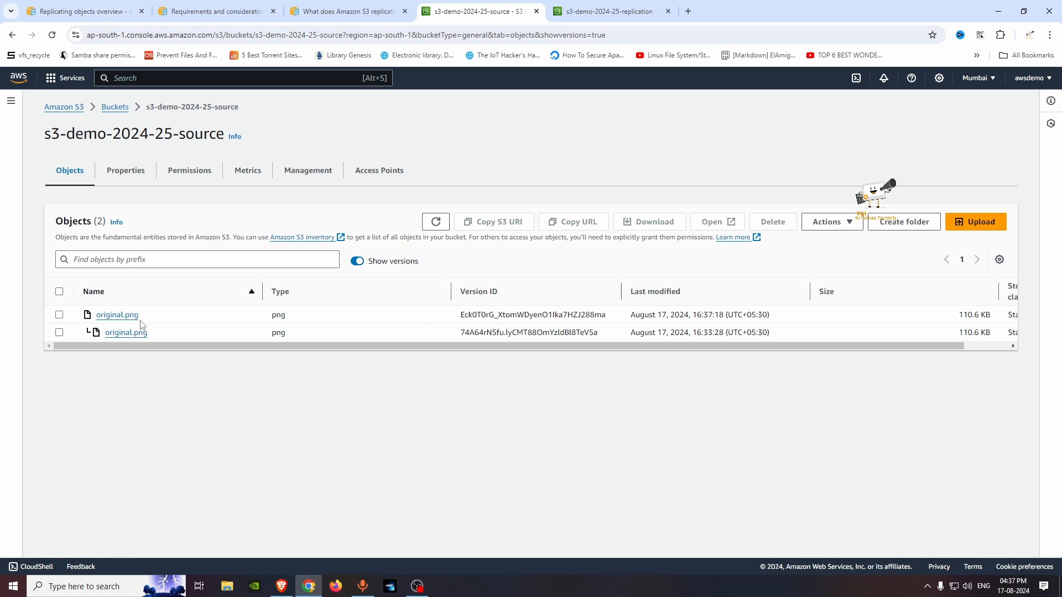
Step: Refresh the s3-demo-2024-25-replication object list, show its versions and widen the Version ID column
{"action": "left_click", "coordinate": [597, 11]}
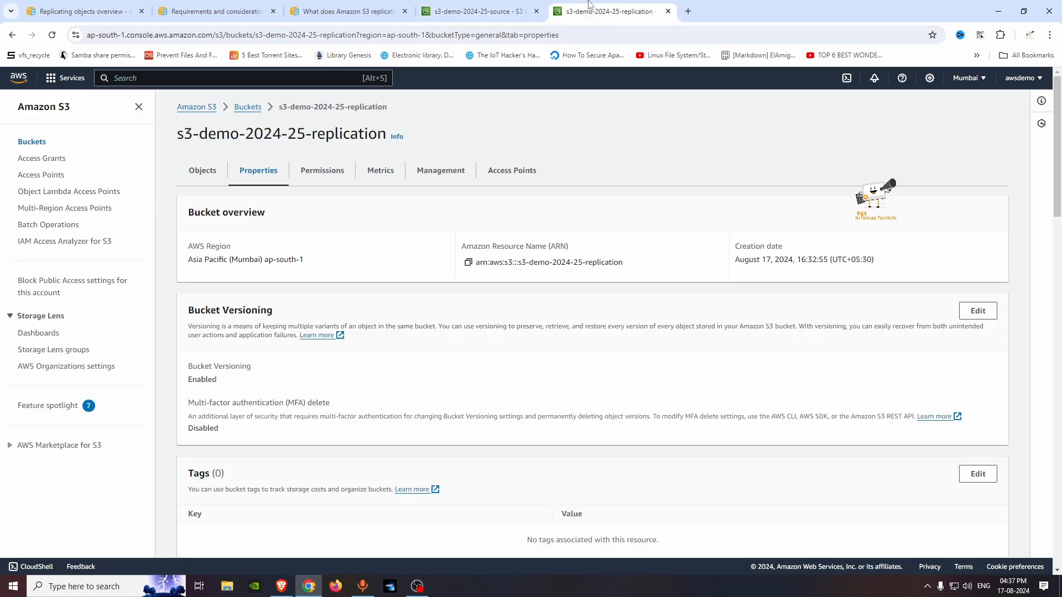
{"action": "left_click", "coordinate": [212, 177]}
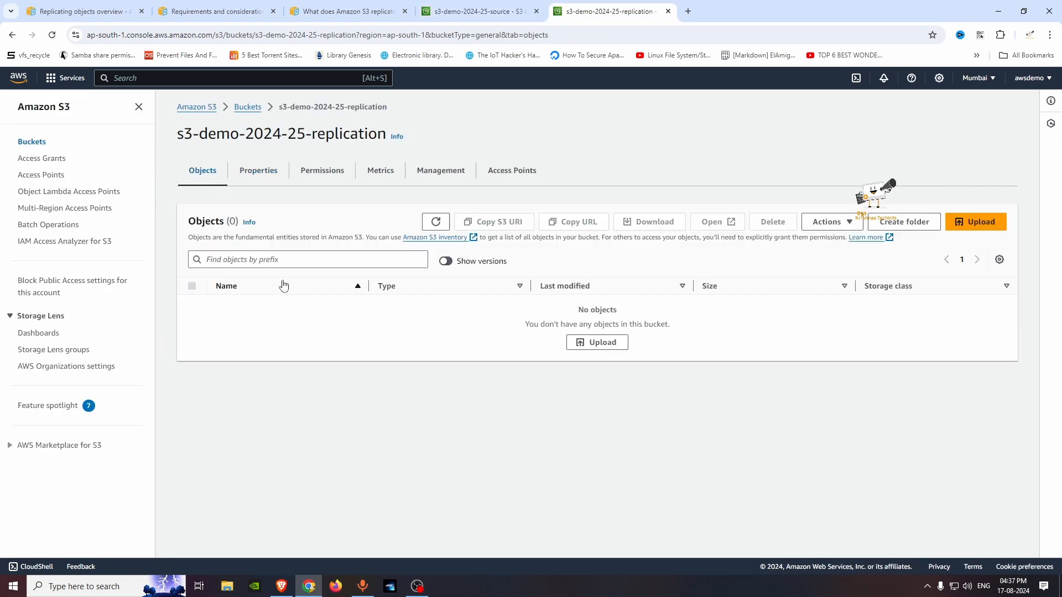
{"action": "left_click", "coordinate": [435, 222]}
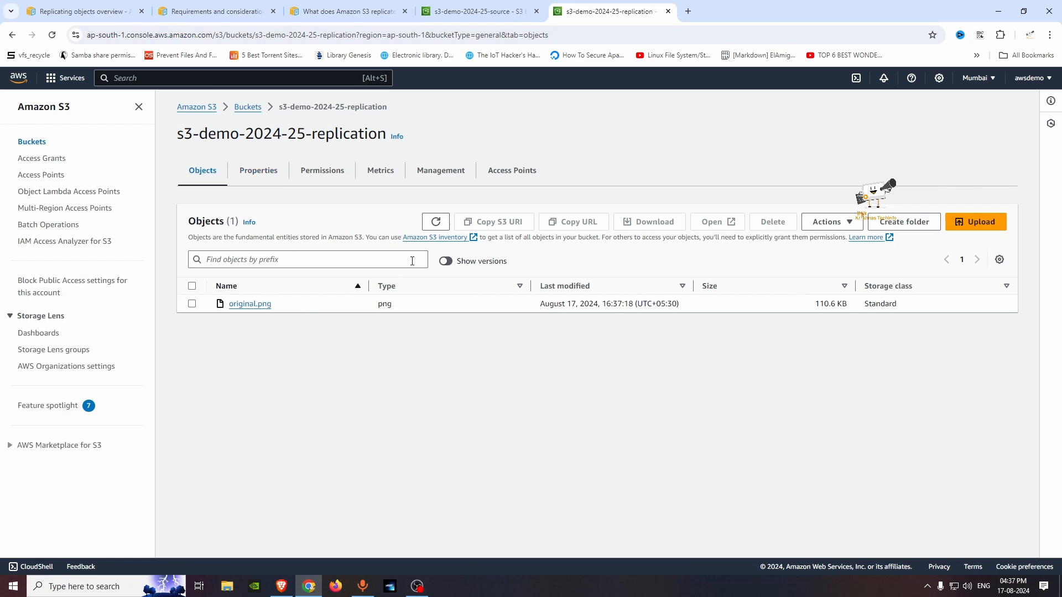
{"action": "left_click", "coordinate": [445, 262]}
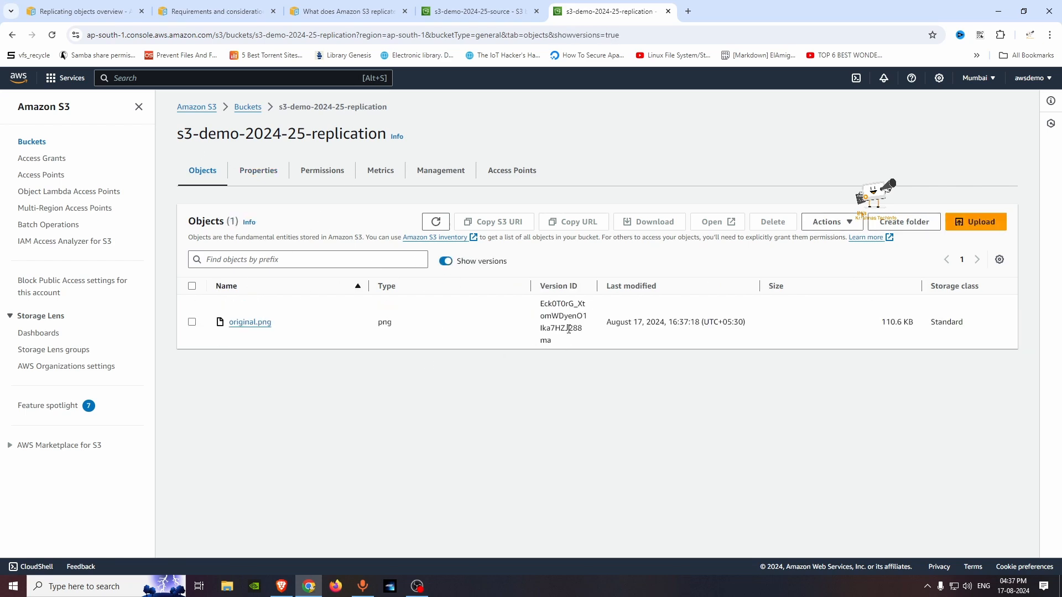
{"action": "left_click_drag", "start_coordinate": [594, 286], "coordinate": [695, 286]}
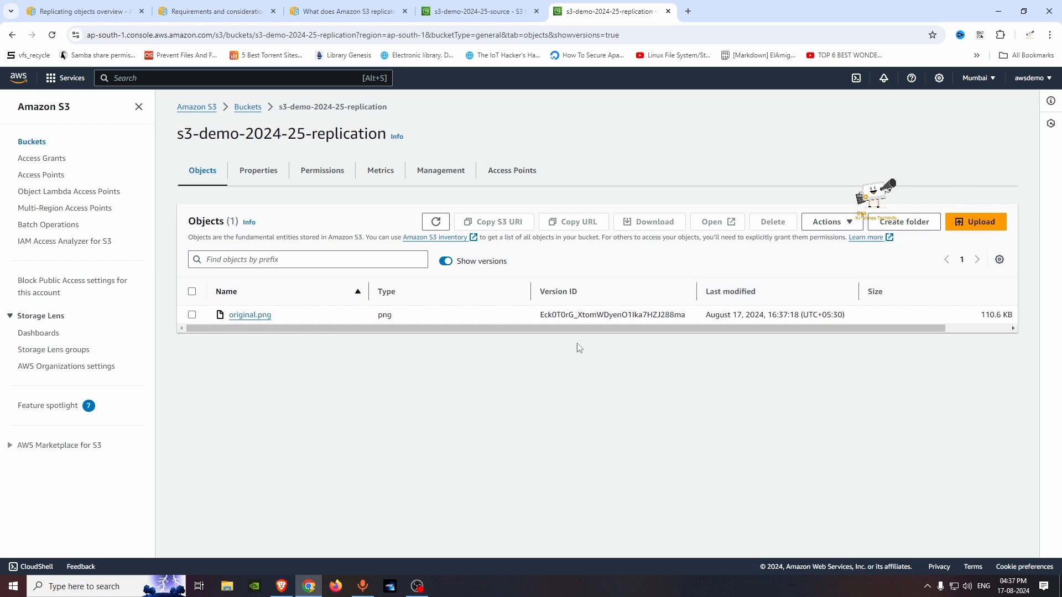
Step: Compare the version ID of the newest original.png in the source bucket with the one in the replication bucket
{"action": "left_click", "coordinate": [473, 11]}
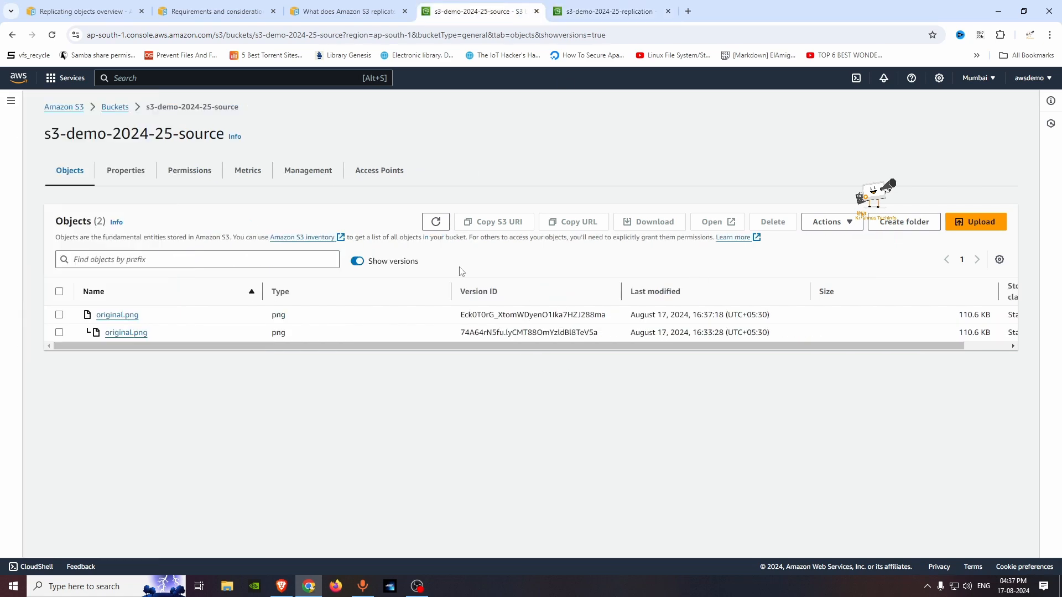
{"action": "left_click_drag", "start_coordinate": [458, 318], "coordinate": [581, 315]}
{"action": "left_click", "coordinate": [673, 328]}
{"action": "left_click_drag", "start_coordinate": [672, 333], "coordinate": [723, 313]}
{"action": "left_click", "coordinate": [611, 11]}
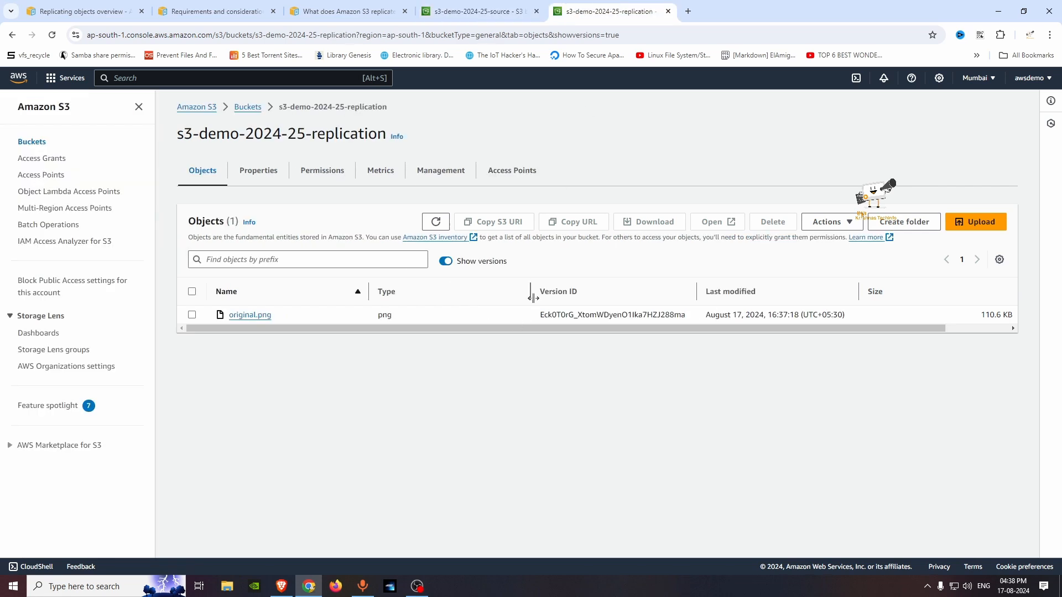
{"action": "left_click_drag", "start_coordinate": [540, 316], "coordinate": [645, 319]}
Step: Delete original.png from the source bucket with versions hidden, confirming the deletion with the word delete
{"action": "key", "text": "ctrl+shift+Tab"}
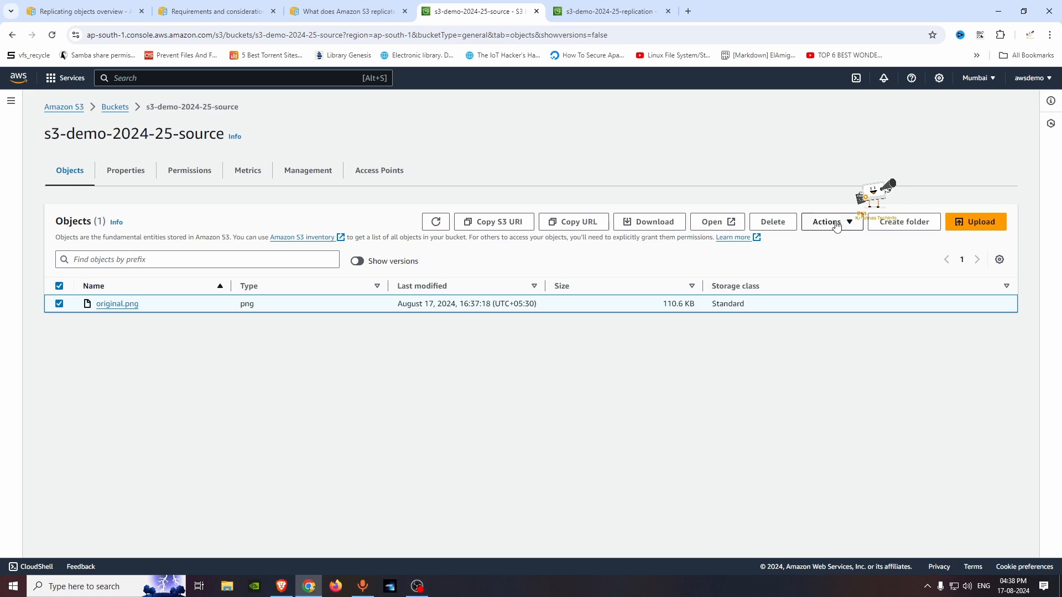
{"action": "left_click", "coordinate": [772, 223]}
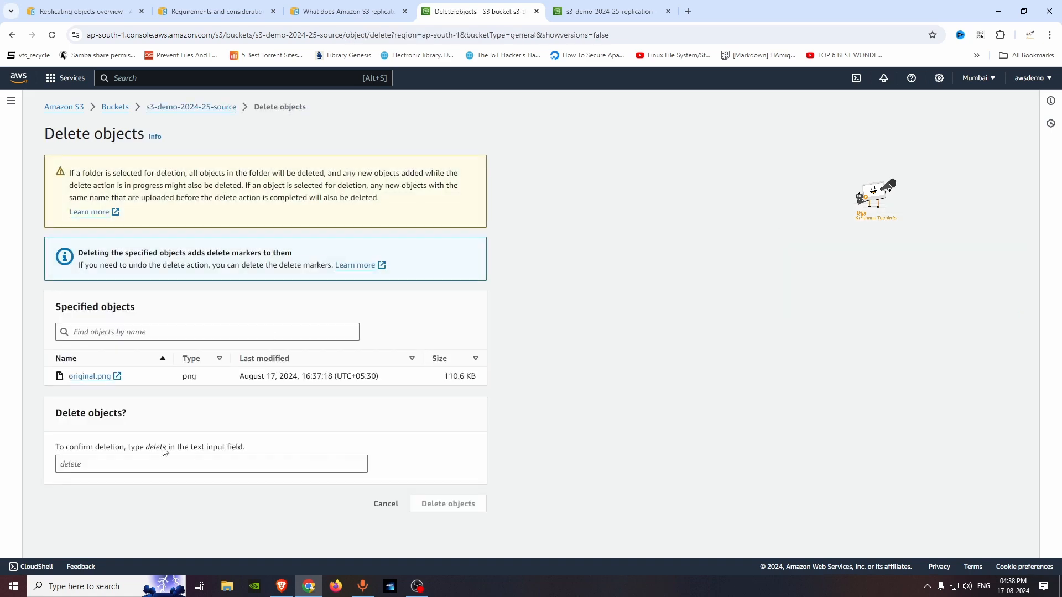
{"action": "left_click_drag", "start_coordinate": [146, 449], "coordinate": [166, 448]}
{"action": "left_click", "coordinate": [167, 448]}
{"action": "right_click", "coordinate": [168, 448]}
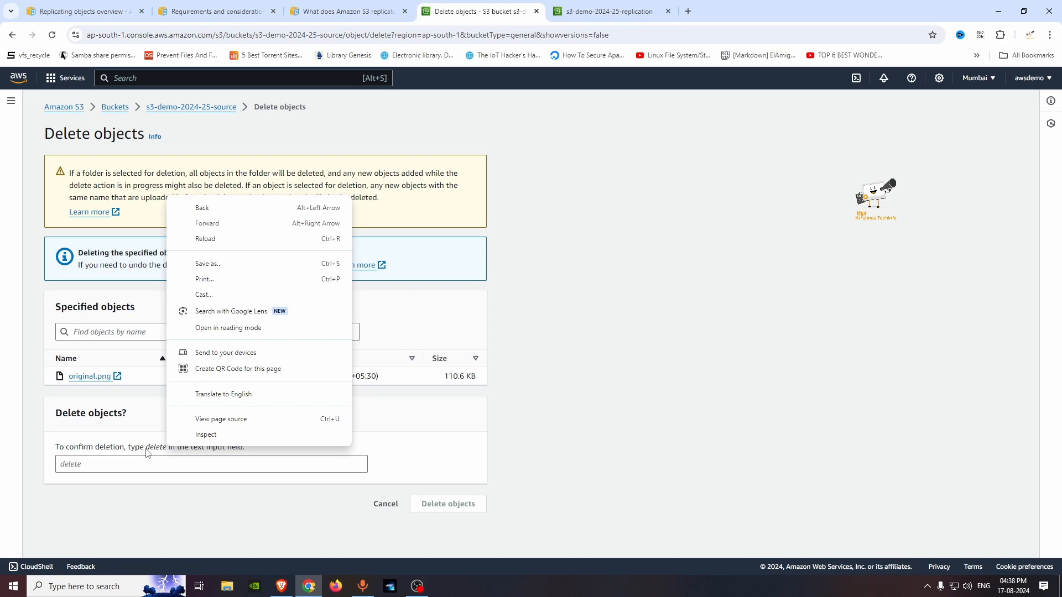
{"action": "left_click_drag", "start_coordinate": [146, 449], "coordinate": [167, 449]}
{"action": "key", "text": "ctrl+c"}
{"action": "right_click", "coordinate": [131, 465]}
{"action": "left_click", "coordinate": [156, 342]}
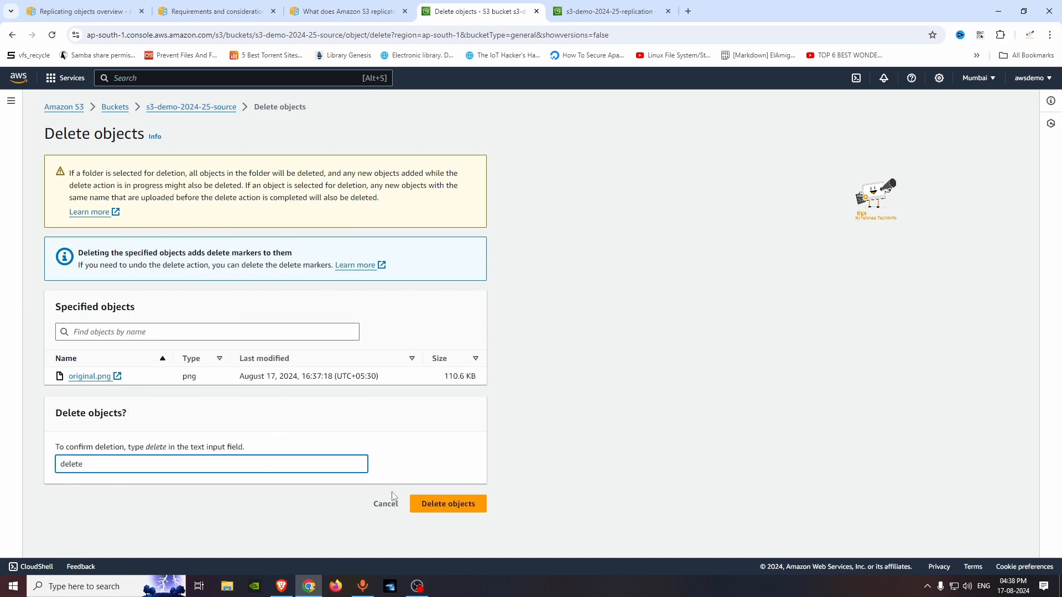
{"action": "left_click", "coordinate": [448, 504]}
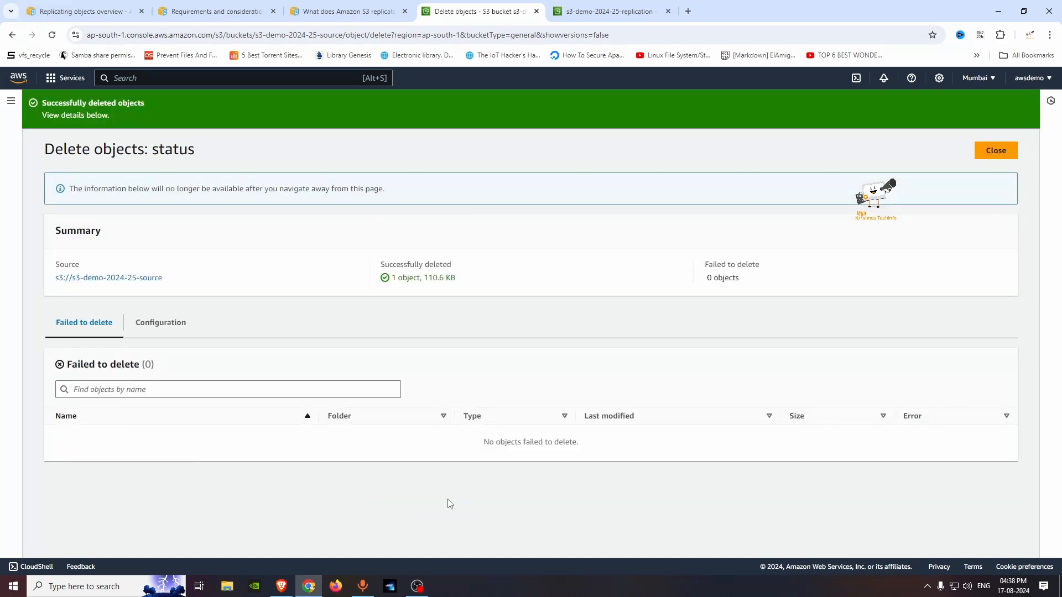
{"action": "left_click", "coordinate": [995, 150]}
Step: Show the source bucket's object versions again and examine the type of the newest original.png entry
{"action": "left_click", "coordinate": [357, 261]}
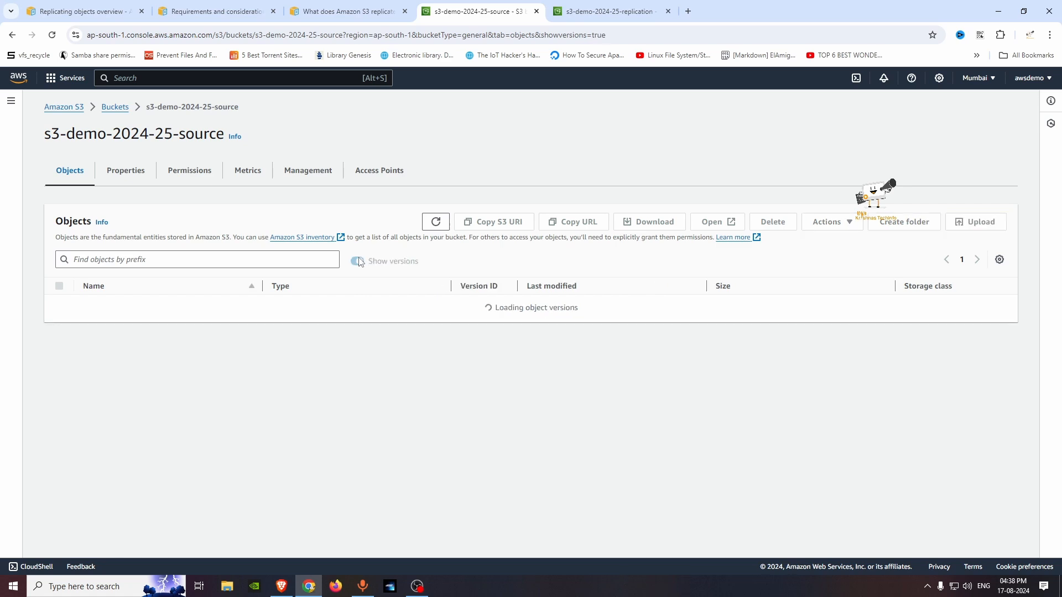
{"action": "triple_click", "coordinate": [278, 325]}
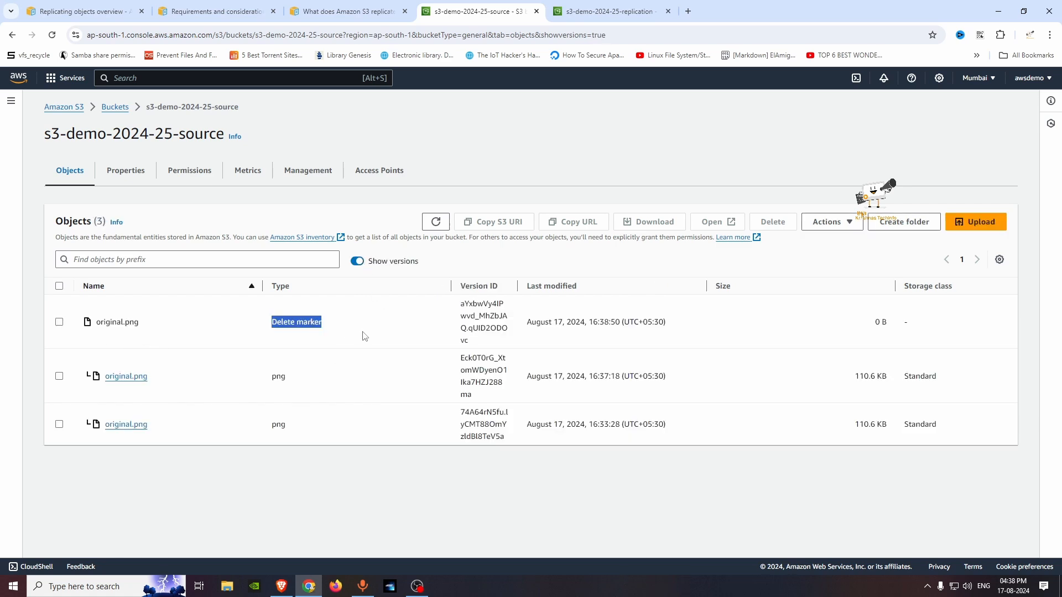
{"action": "left_click", "coordinate": [365, 336]}
Step: Refresh the replication bucket's version list to check whether the delete marker was replicated
{"action": "left_click", "coordinate": [608, 10]}
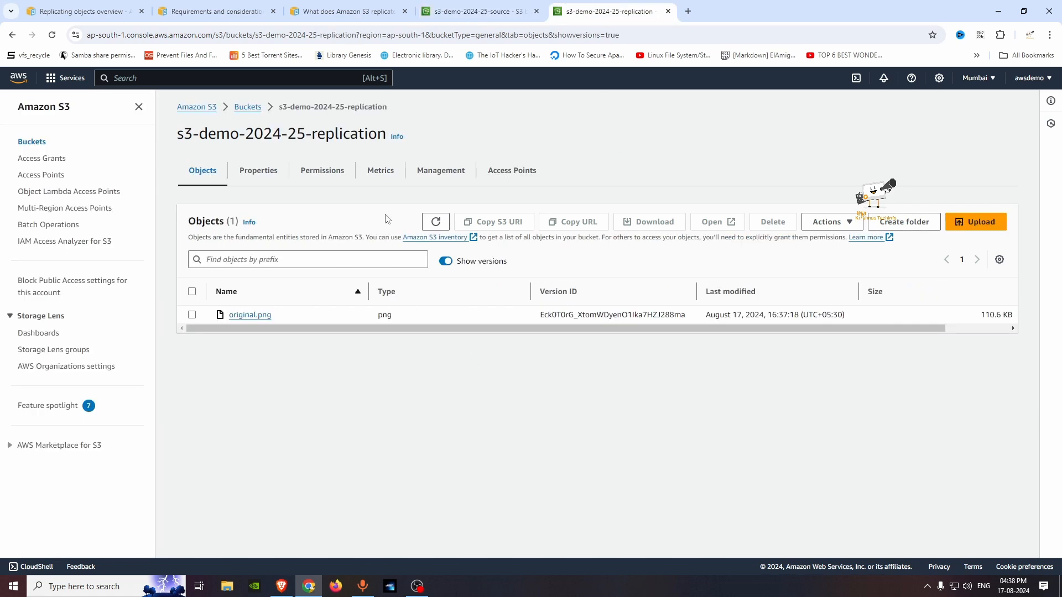
{"action": "left_click", "coordinate": [437, 222]}
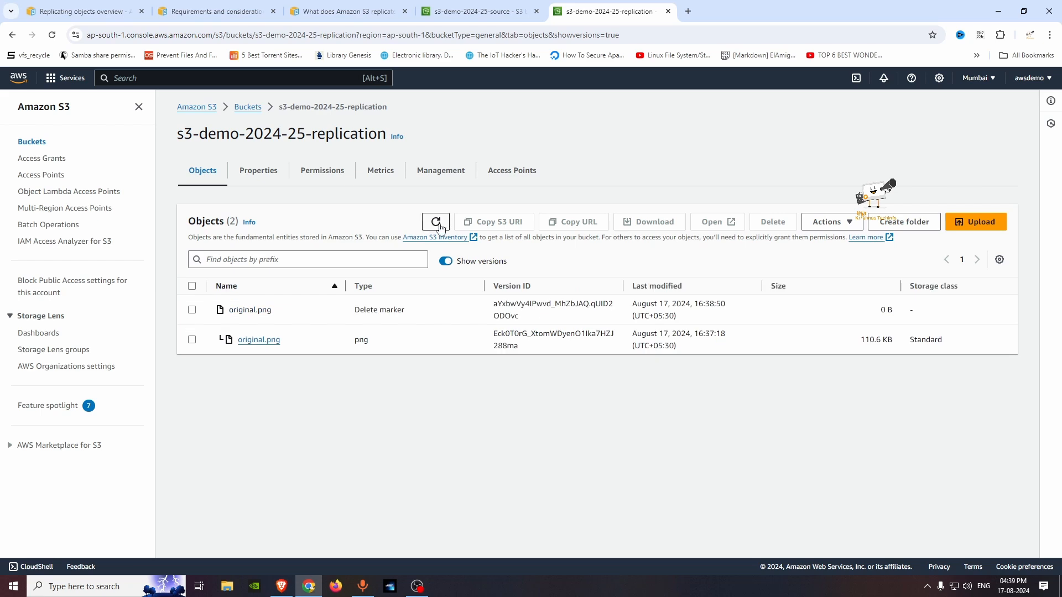
{"action": "left_click", "coordinate": [436, 222]}
Step: Permanently delete the newer png version of original.png (16:37:18) from the source bucket, confirming with the phrase permanently delete
{"action": "key", "text": "ctrl+shift+Tab"}
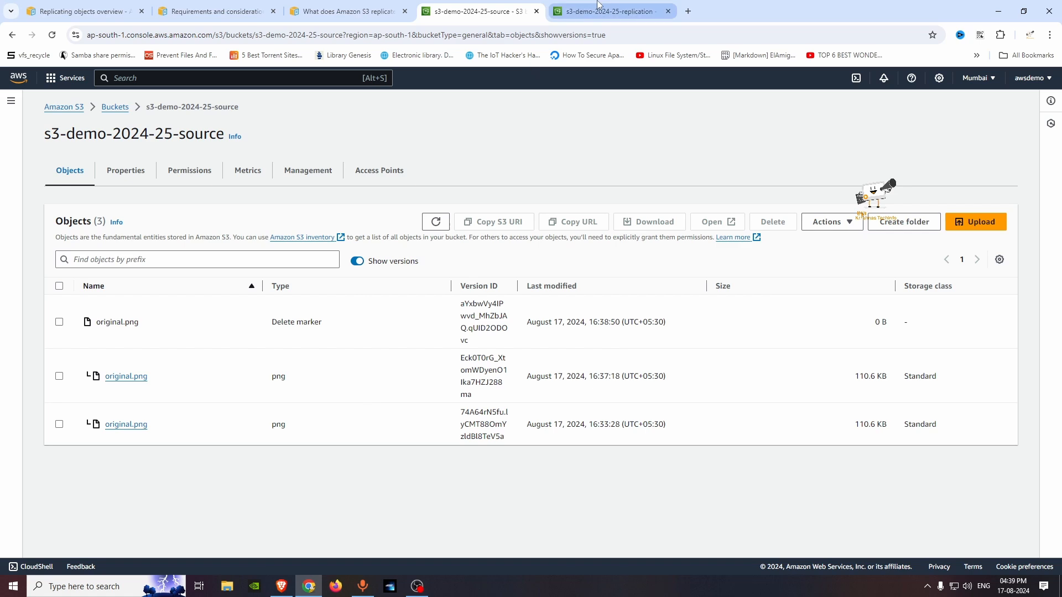
{"action": "left_click", "coordinate": [59, 377]}
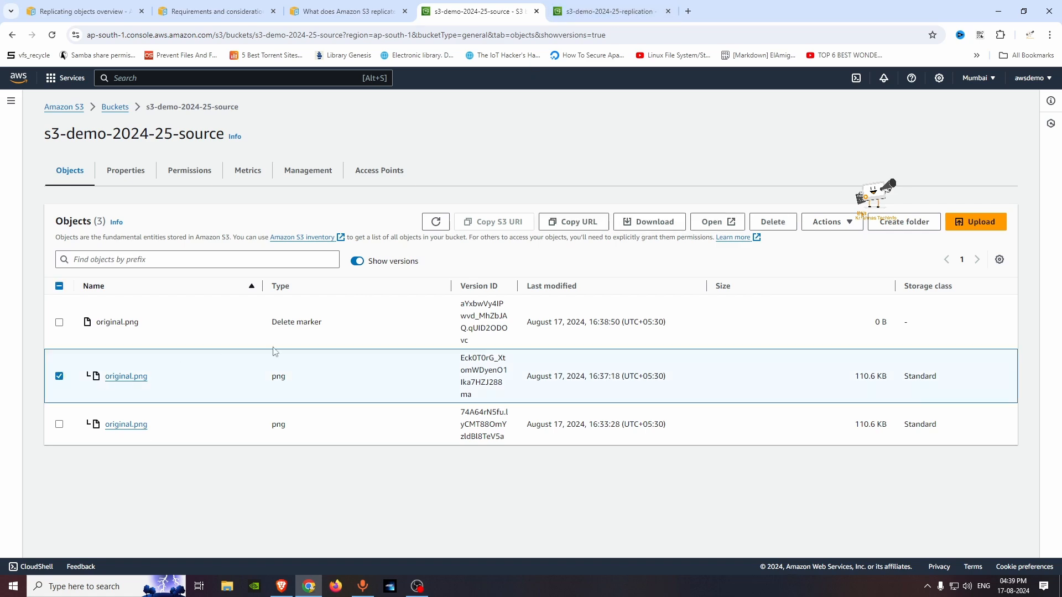
{"action": "key", "text": "ctrl+Tab"}
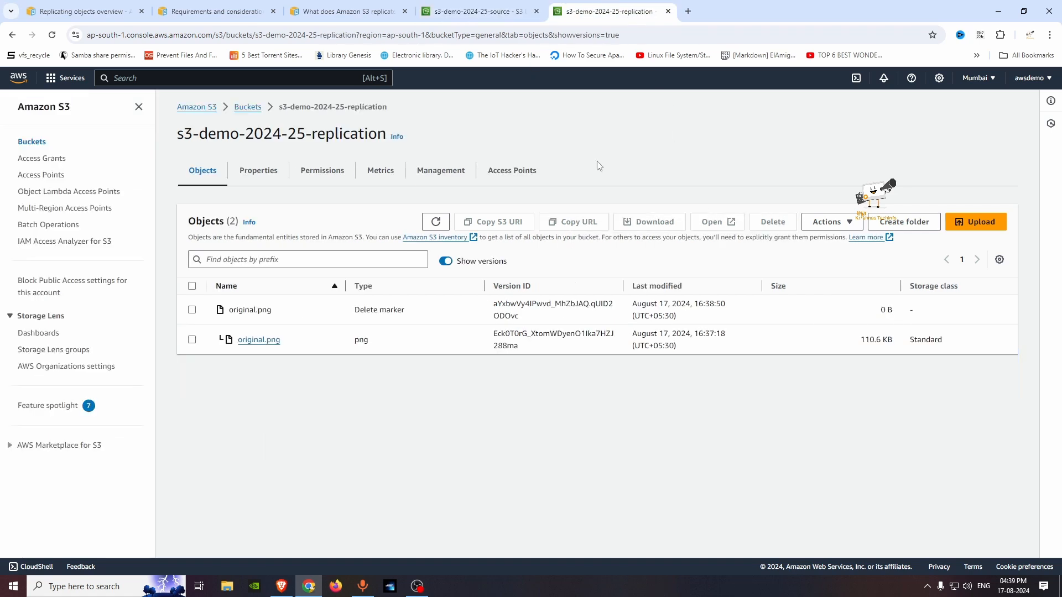
{"action": "left_click", "coordinate": [454, 10]}
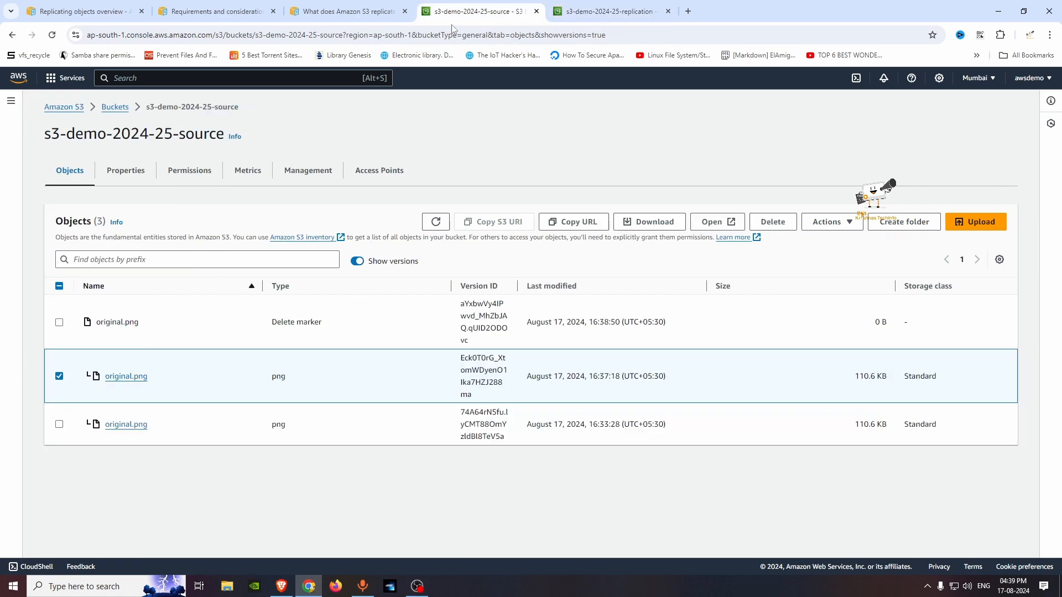
{"action": "left_click", "coordinate": [773, 222]}
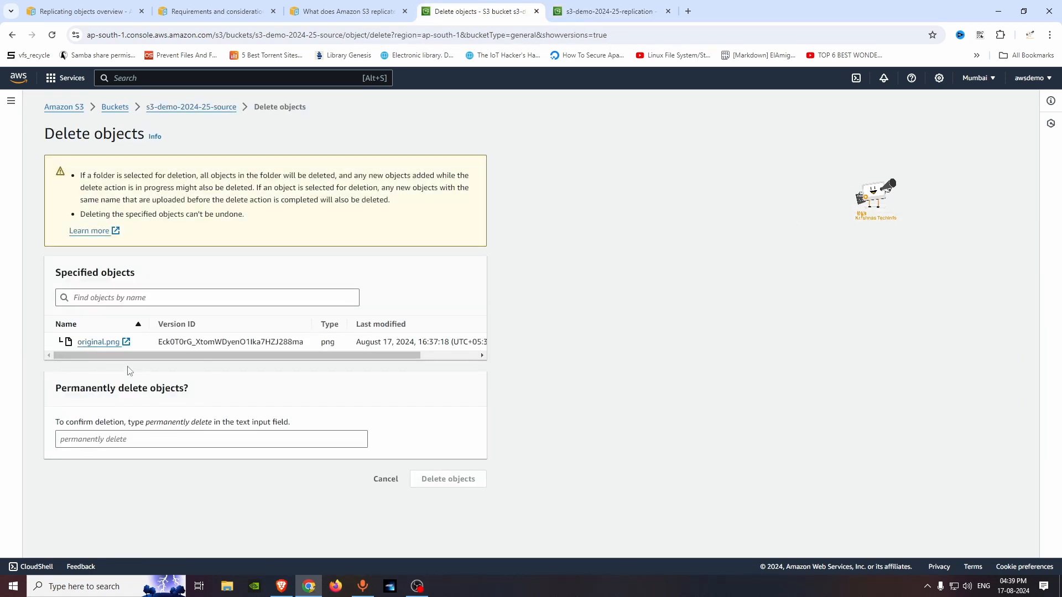
{"action": "left_click_drag", "start_coordinate": [145, 423], "coordinate": [212, 425]}
{"action": "key", "text": "ctrl+c"}
{"action": "left_click", "coordinate": [216, 439]}
{"action": "key", "text": "ctrl+v"}
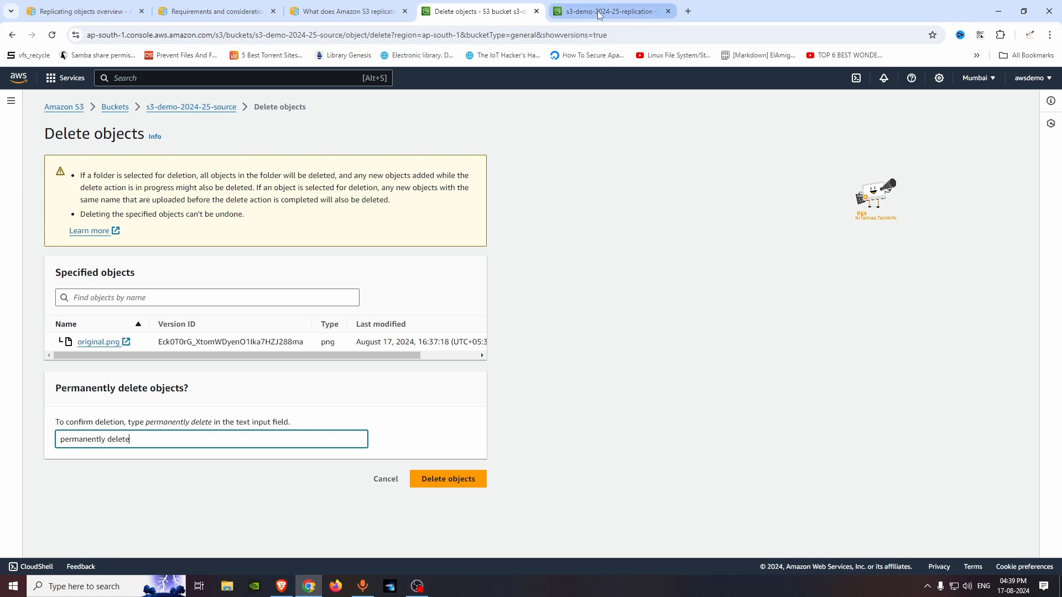
{"action": "left_click", "coordinate": [473, 480]}
{"action": "left_click", "coordinate": [996, 150]}
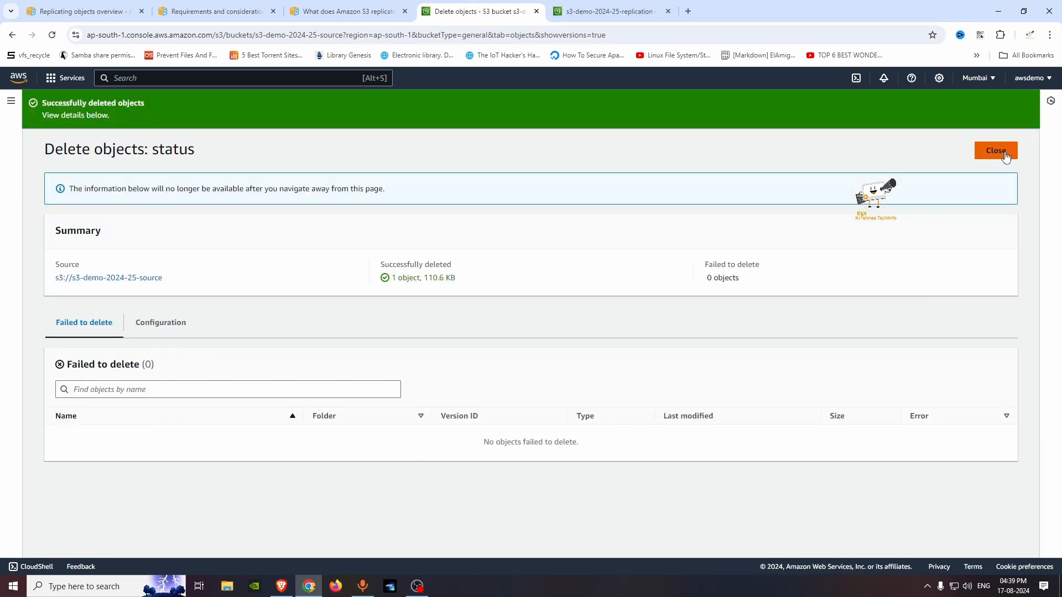
Step: Reload the replication bucket's version list to check whether the permanent deletion of the original.png version was replicated
{"action": "left_click", "coordinate": [559, 8]}
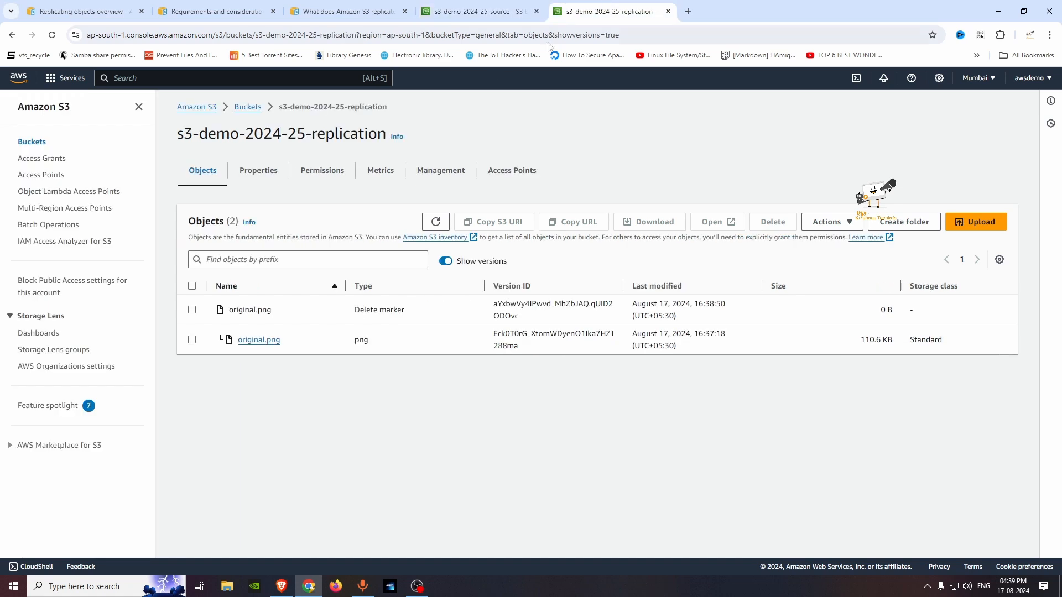
{"action": "left_click", "coordinate": [52, 35]}
{"action": "left_click", "coordinate": [436, 222]}
{"action": "left_click_drag", "start_coordinate": [494, 308], "coordinate": [533, 317]}
{"action": "left_click", "coordinate": [534, 324]}
{"action": "left_click", "coordinate": [446, 225]}
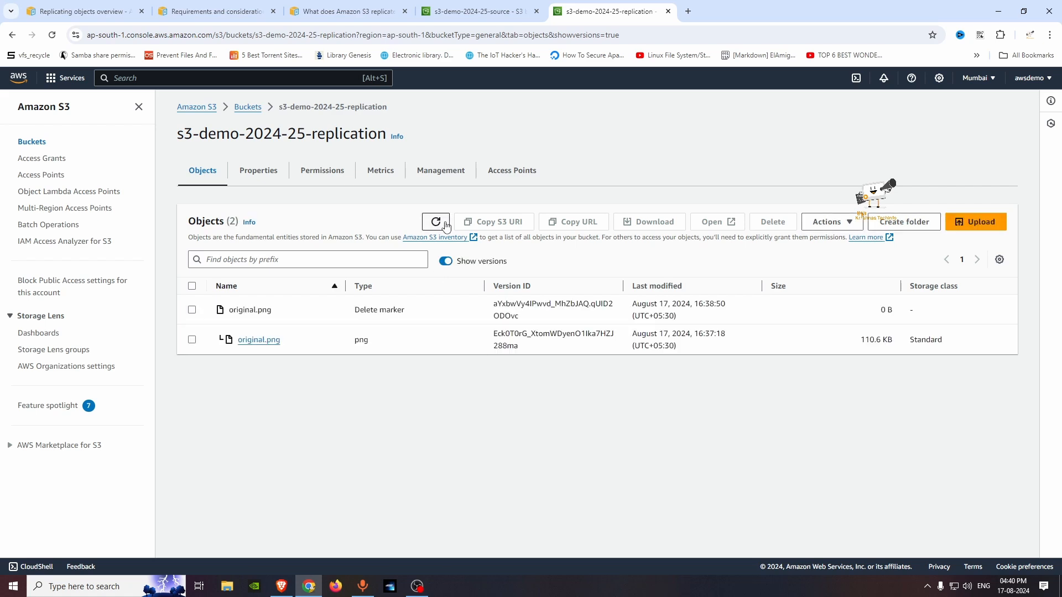